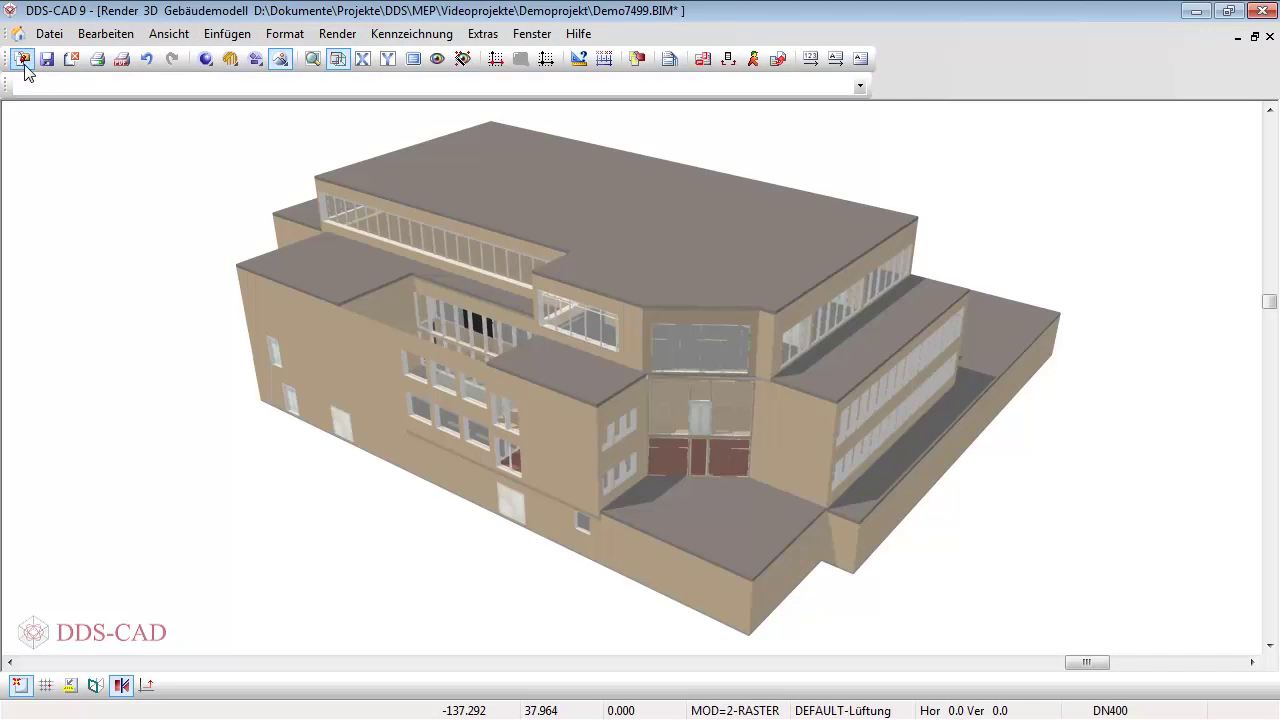
Open the Demo7002 'EG - Ebene 2' floor plan from the Projektmanager drawing list
click(23, 62)
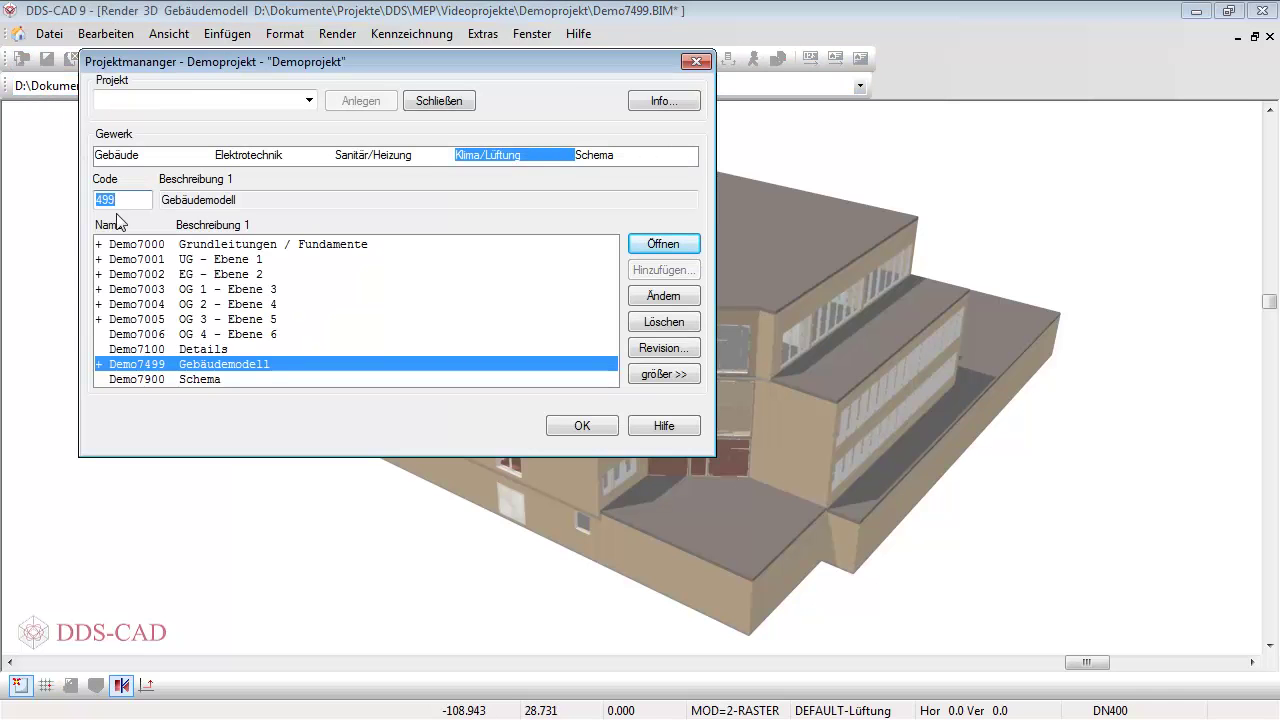
double_click(153, 274)
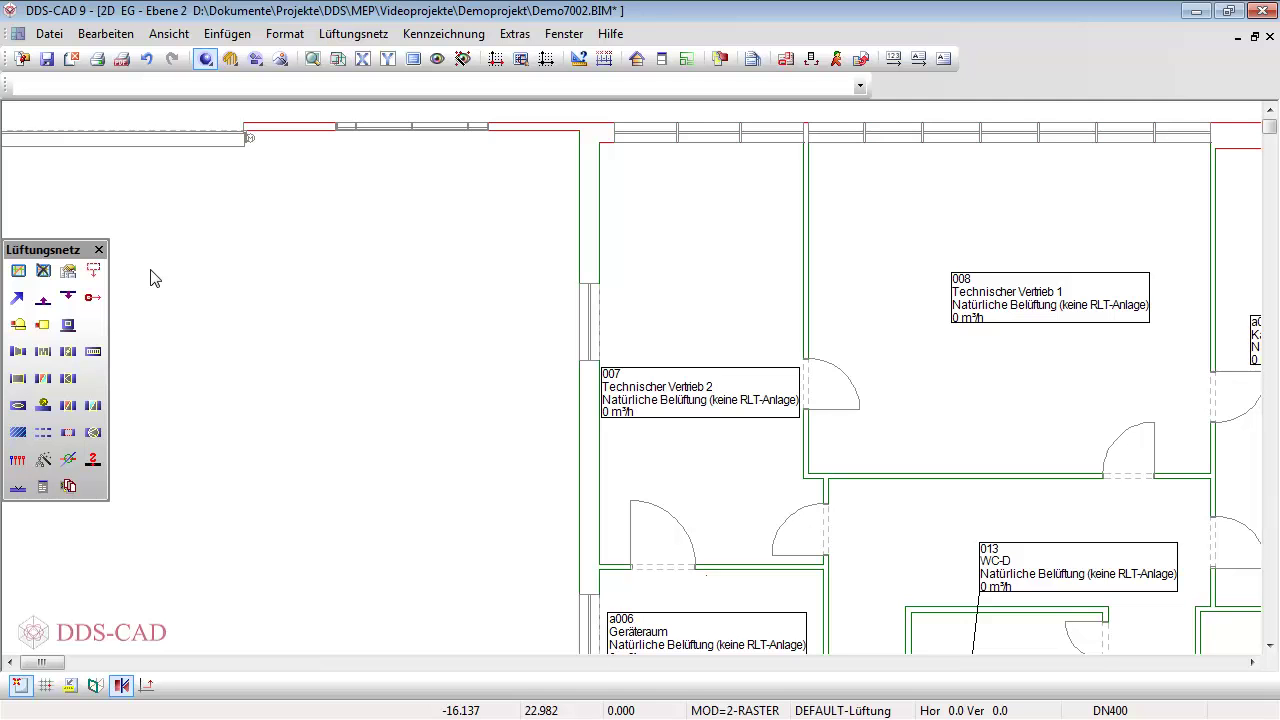
In the Gebäude dialog, set Lüftungssystem to 'RLT-Anlage für Industrie, Gewerbe'
click(636, 60)
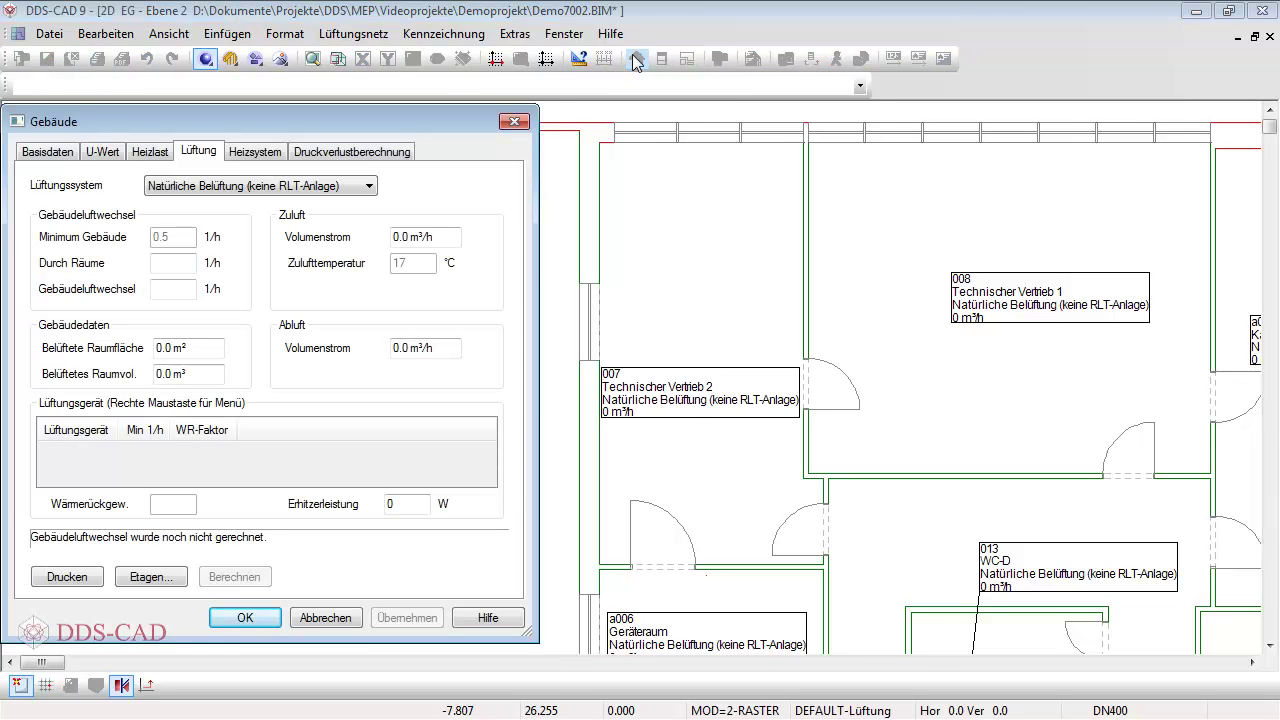
click(369, 186)
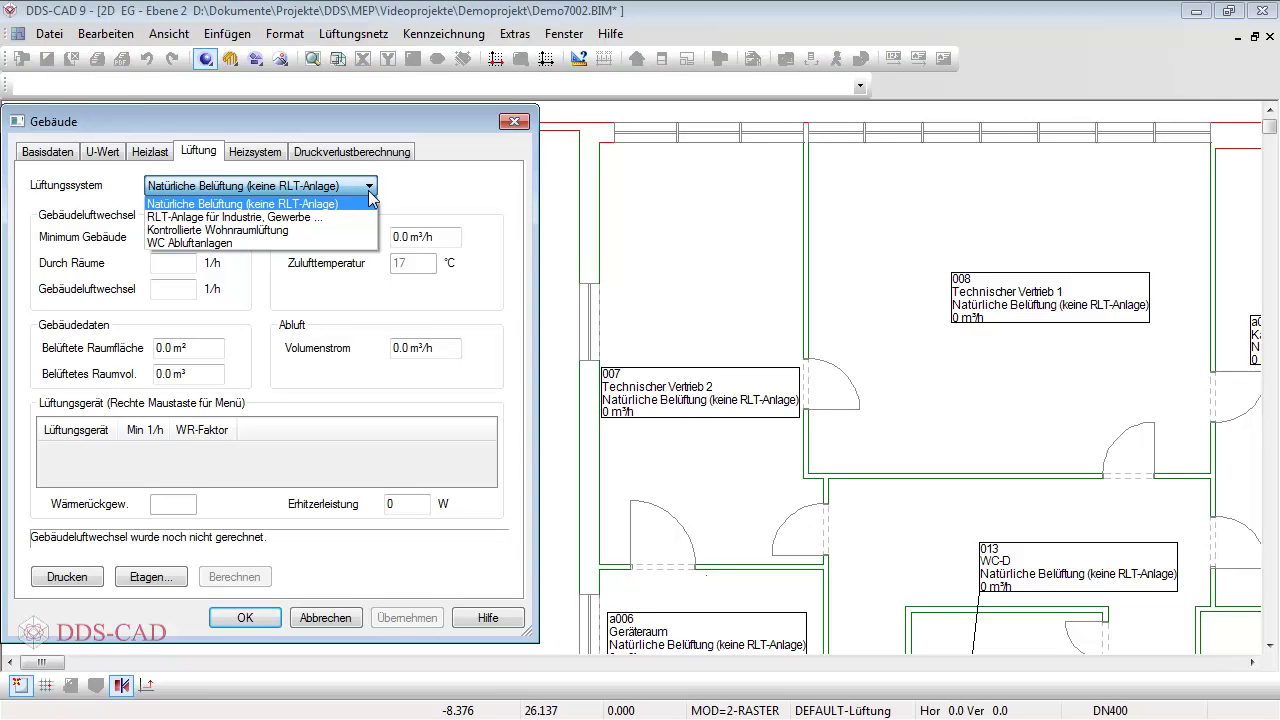
click(318, 217)
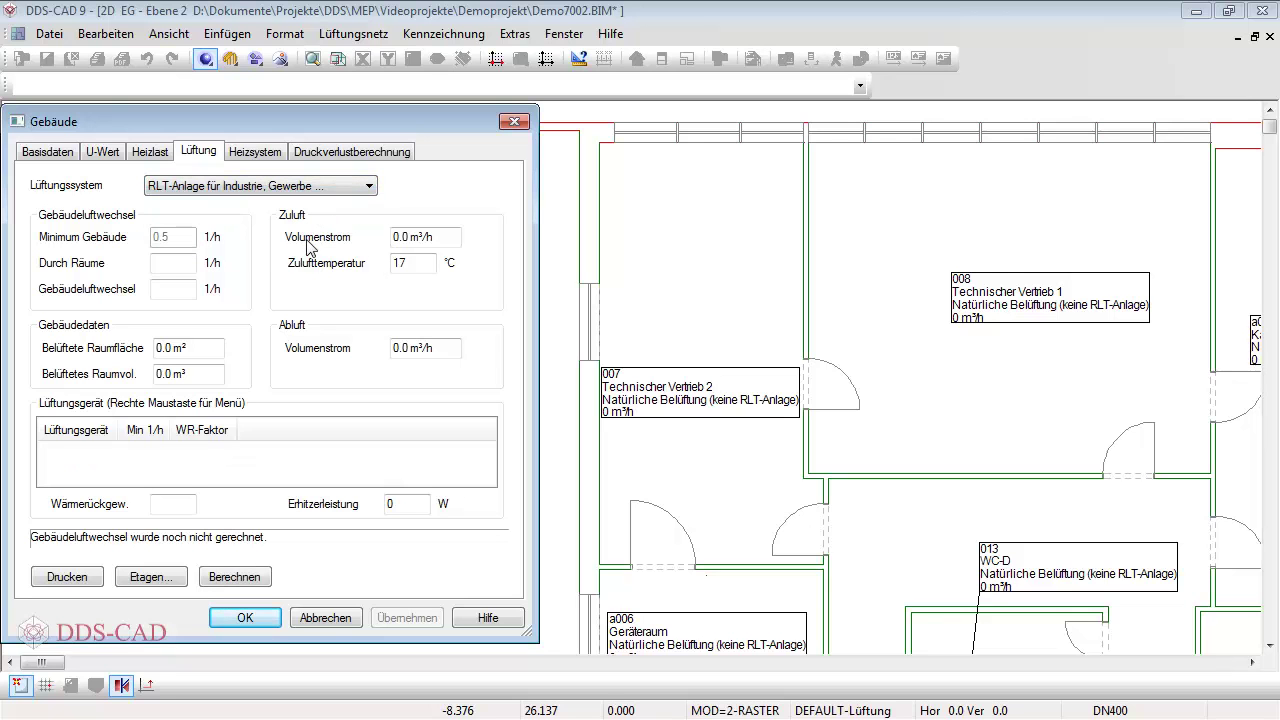
click(245, 618)
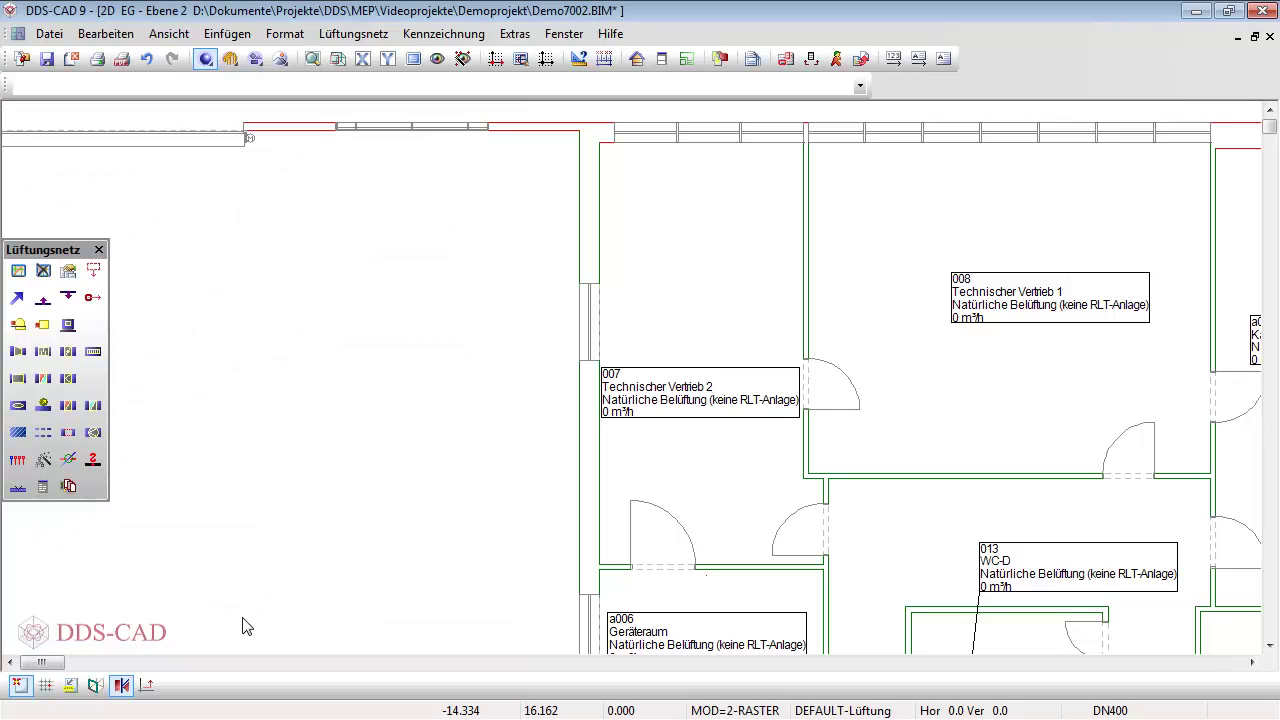
Set room 007 to Zuluft/Abluft and size it at 4 persons × 30 m³/h = 120 m³/h
click(662, 60)
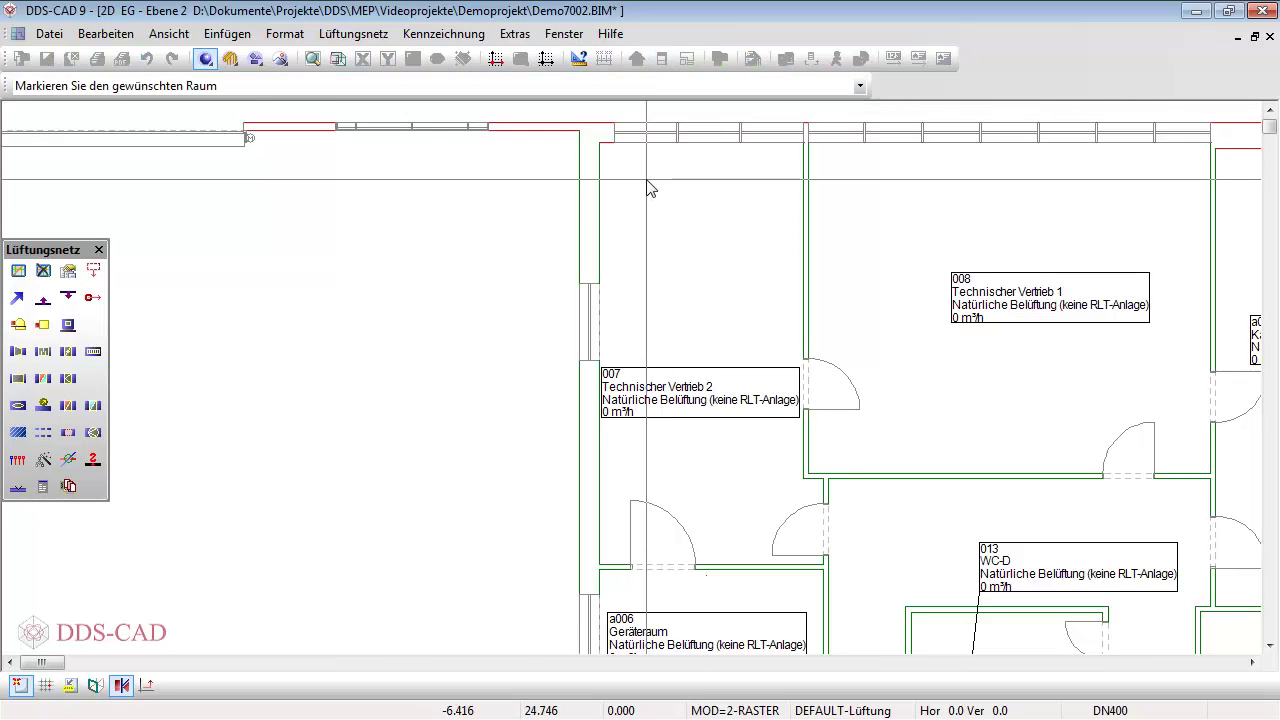
click(647, 188)
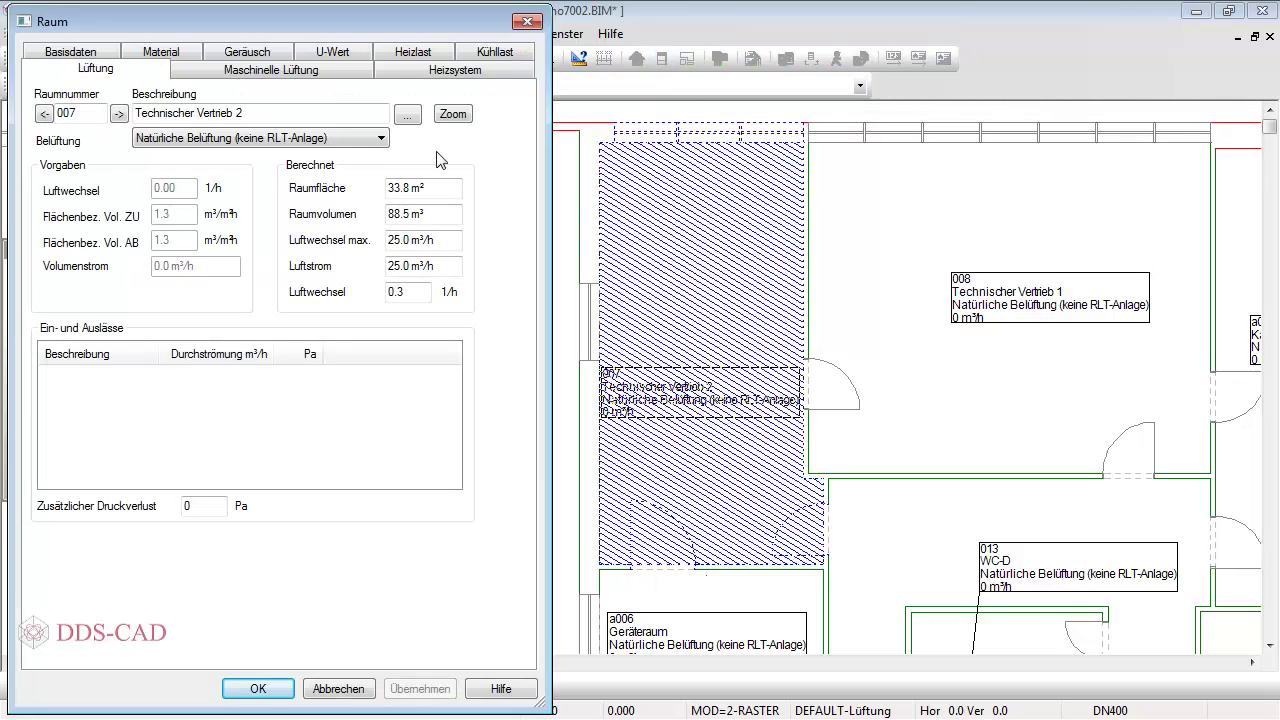
click(381, 138)
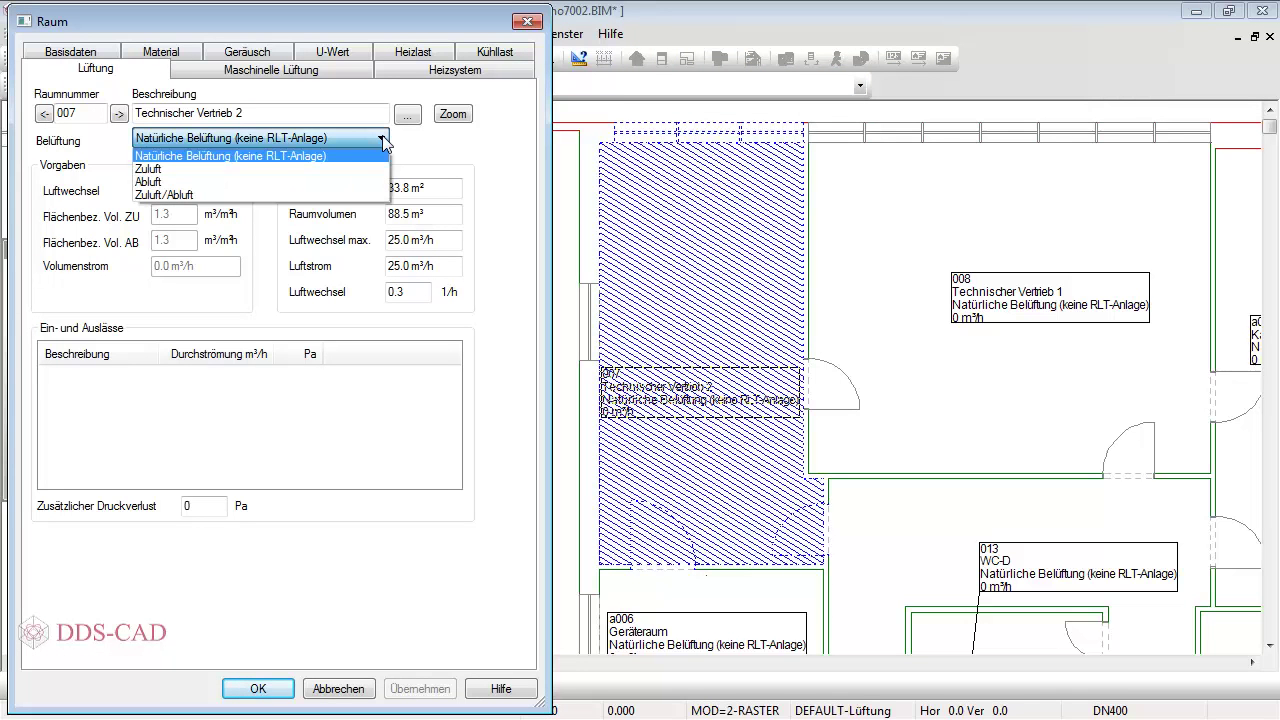
click(185, 195)
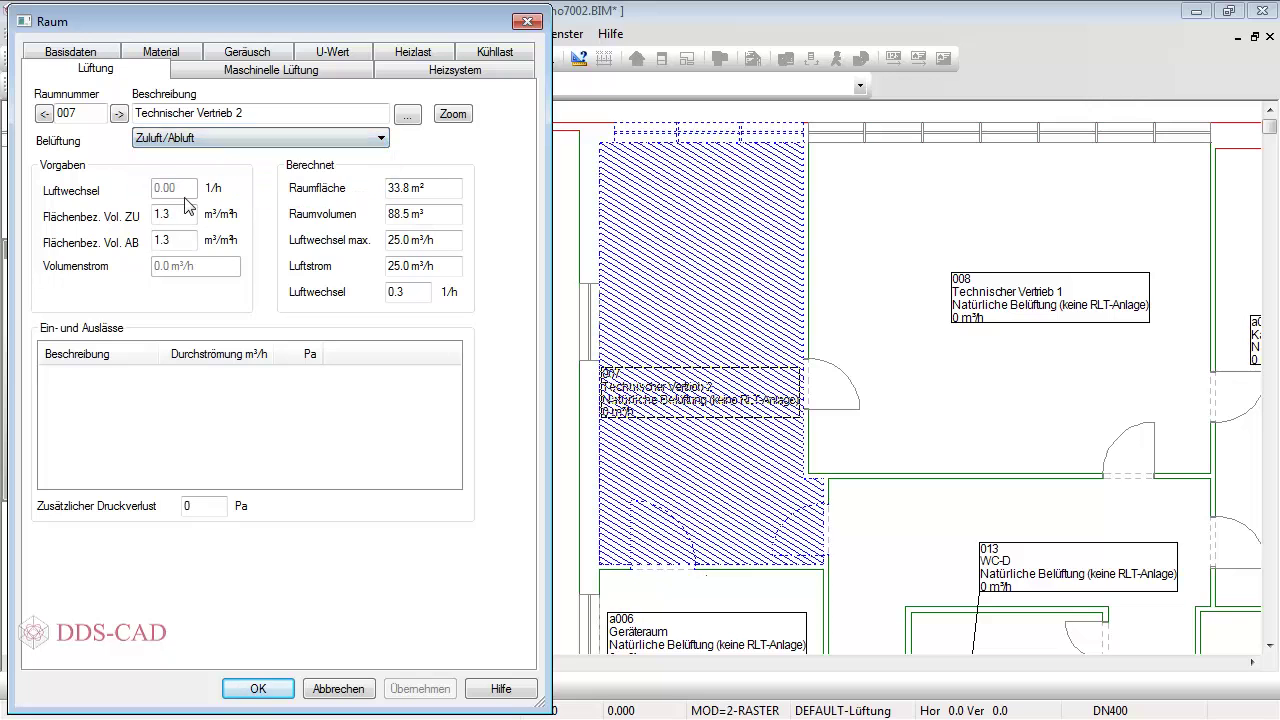
click(247, 72)
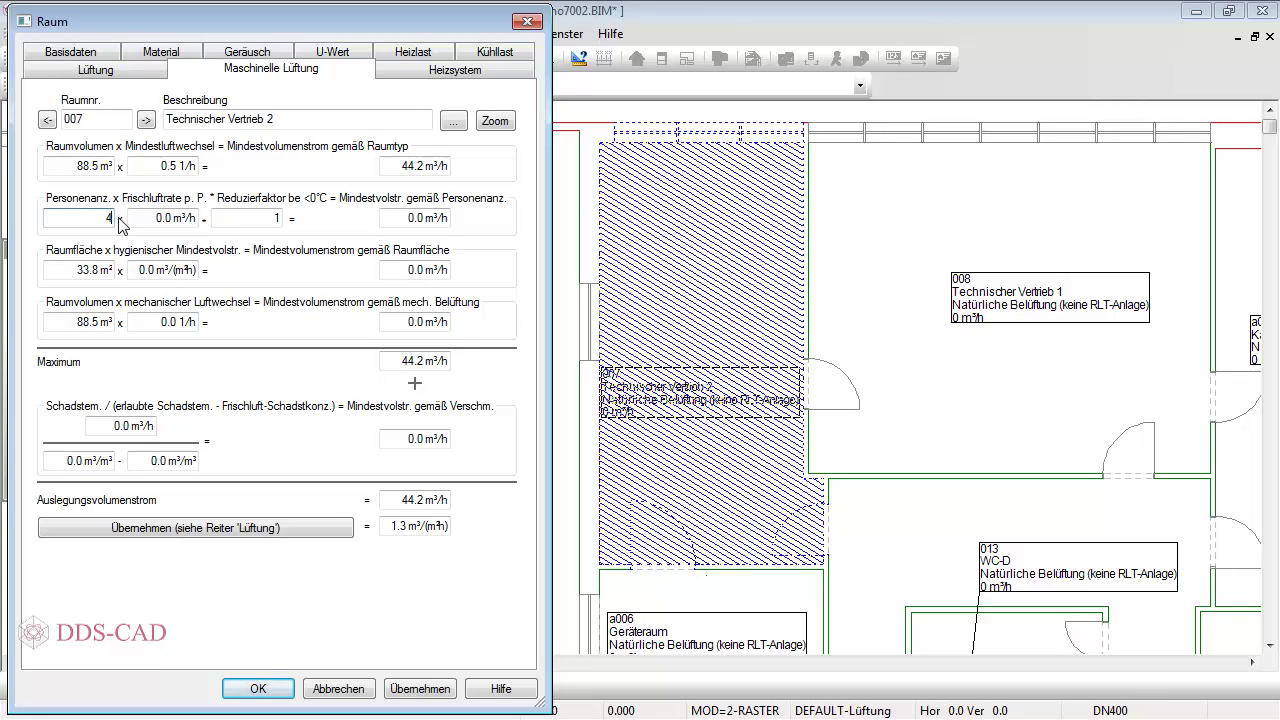
double_click(157, 219)
text(30)
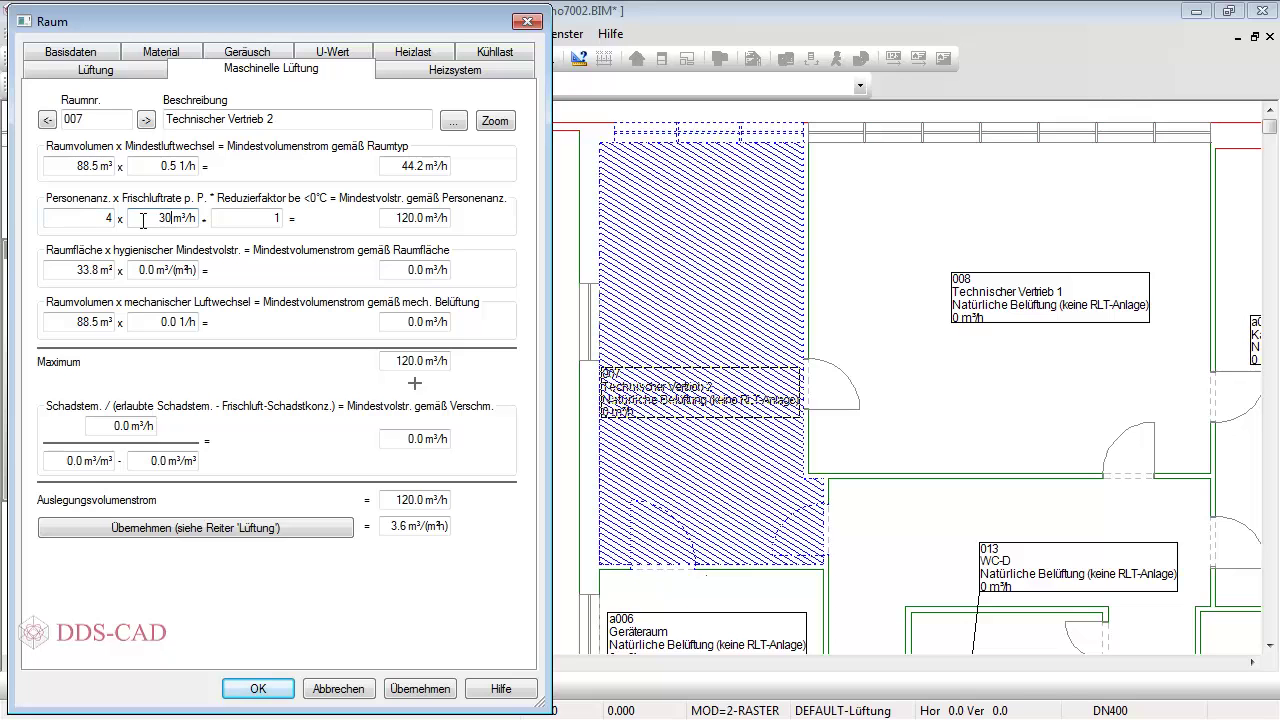
click(151, 530)
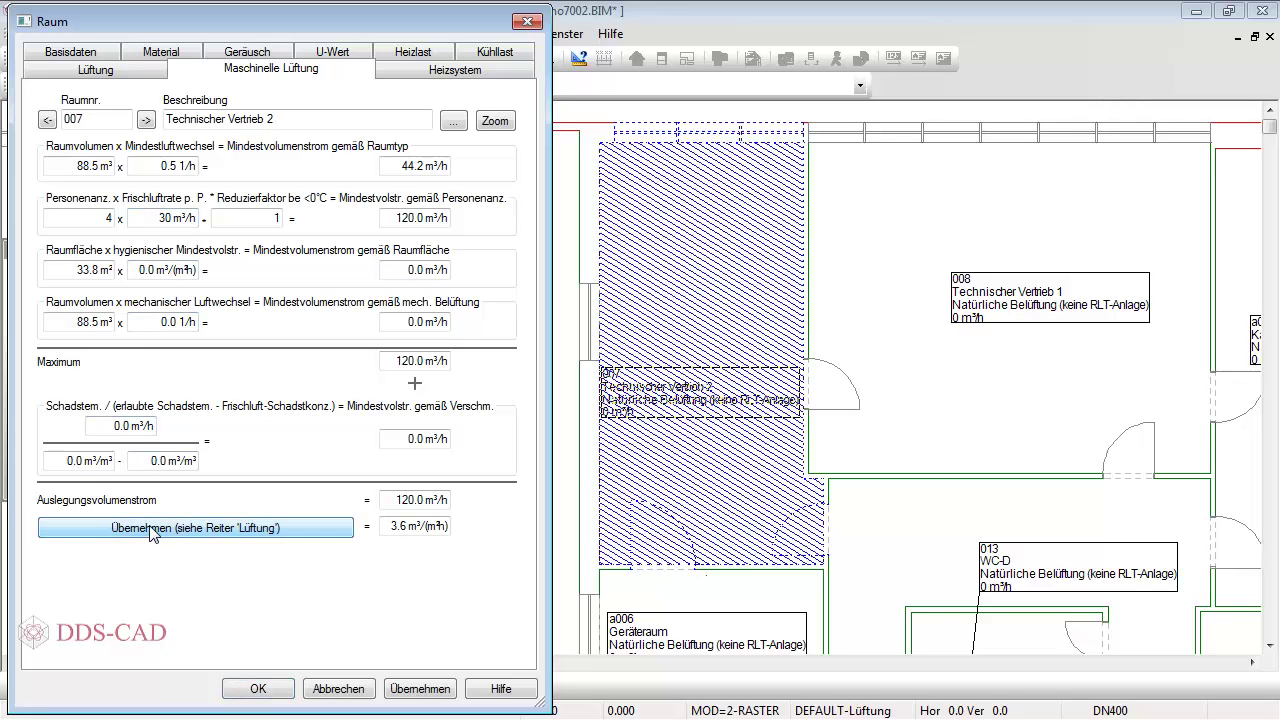
Set room 008's ventilation to Zuluft/Abluft as well
click(113, 72)
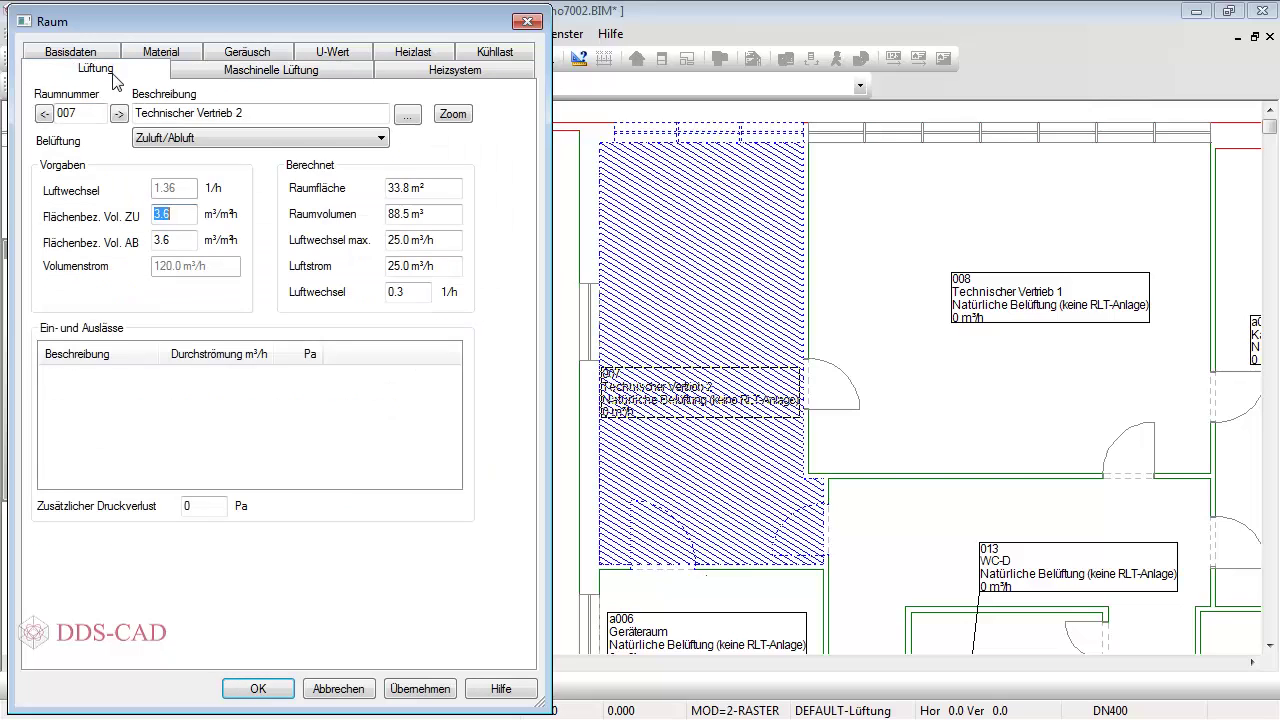
click(119, 113)
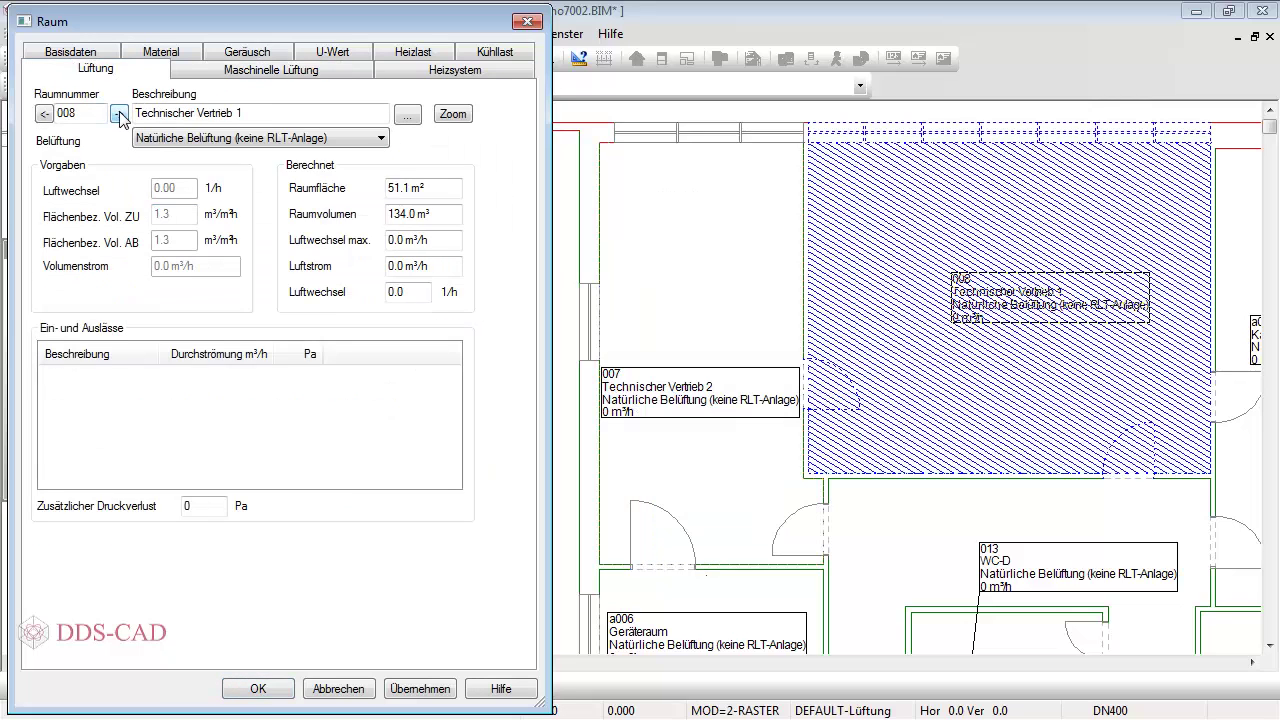
click(140, 138)
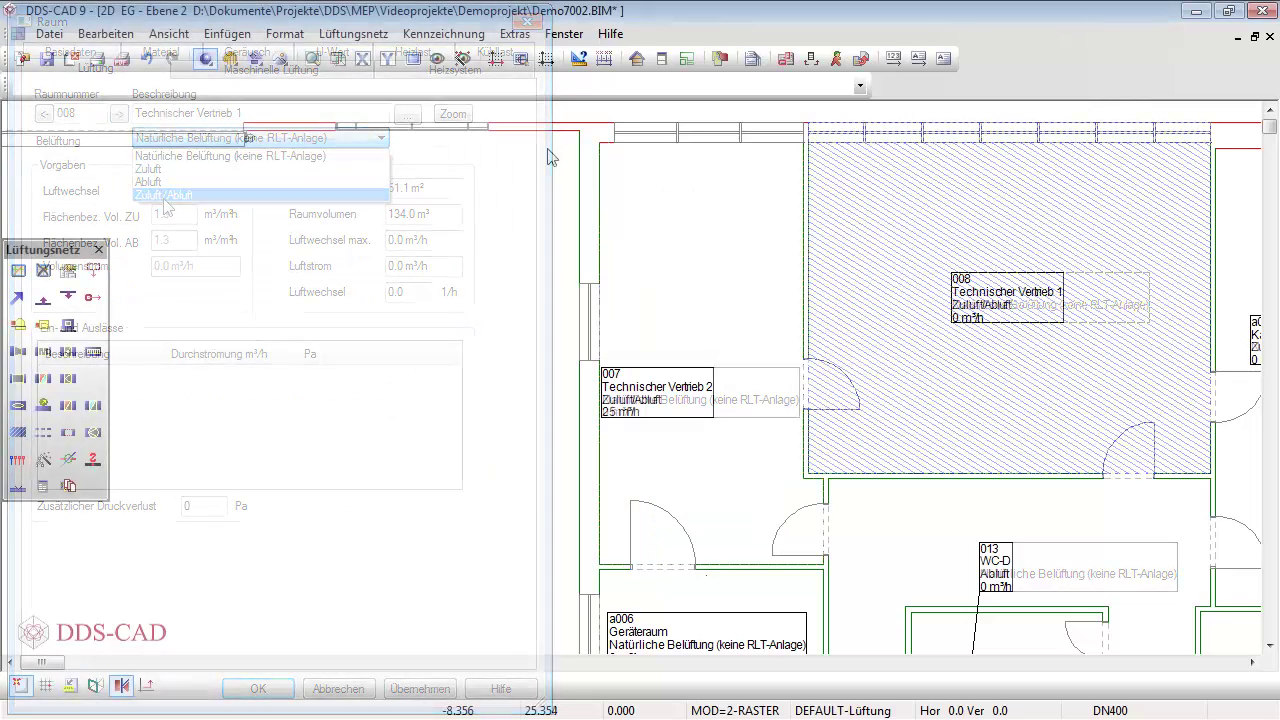
click(637, 58)
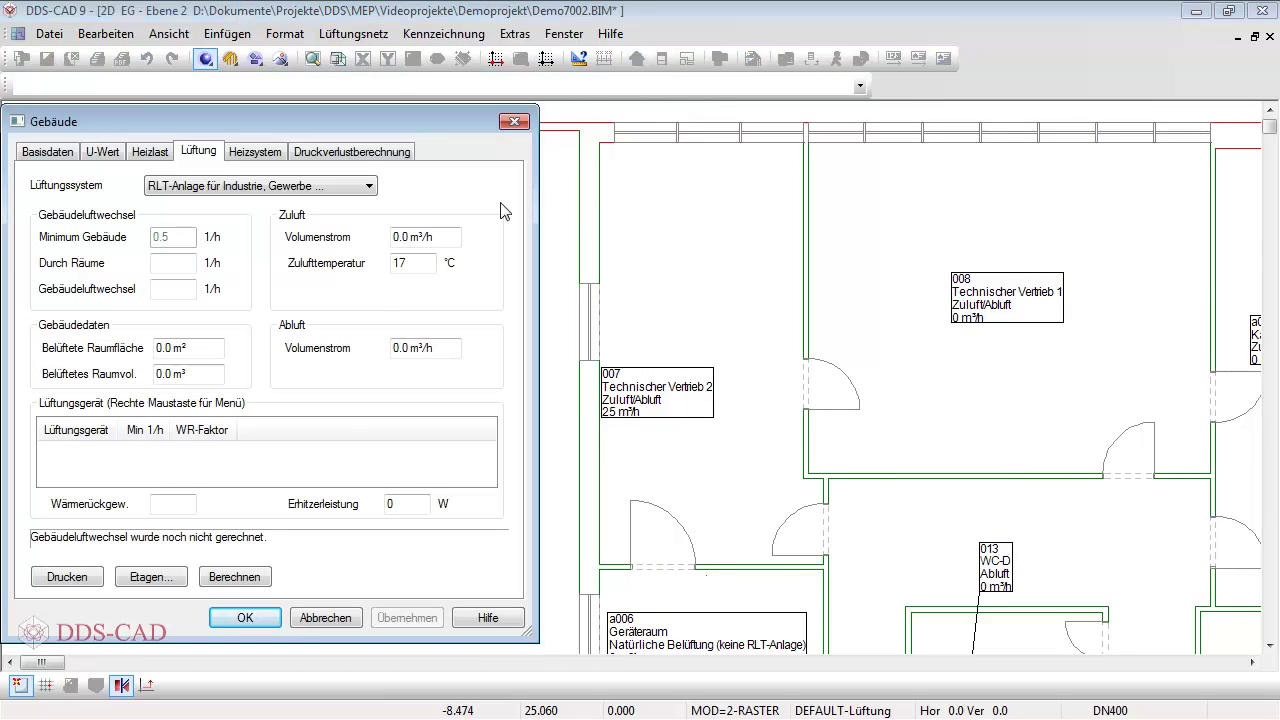
Run Berechnen in the Gebäude dialog for 2660 m³/h supply, 3413.3 m³/h exhaust, and confirm
click(234, 579)
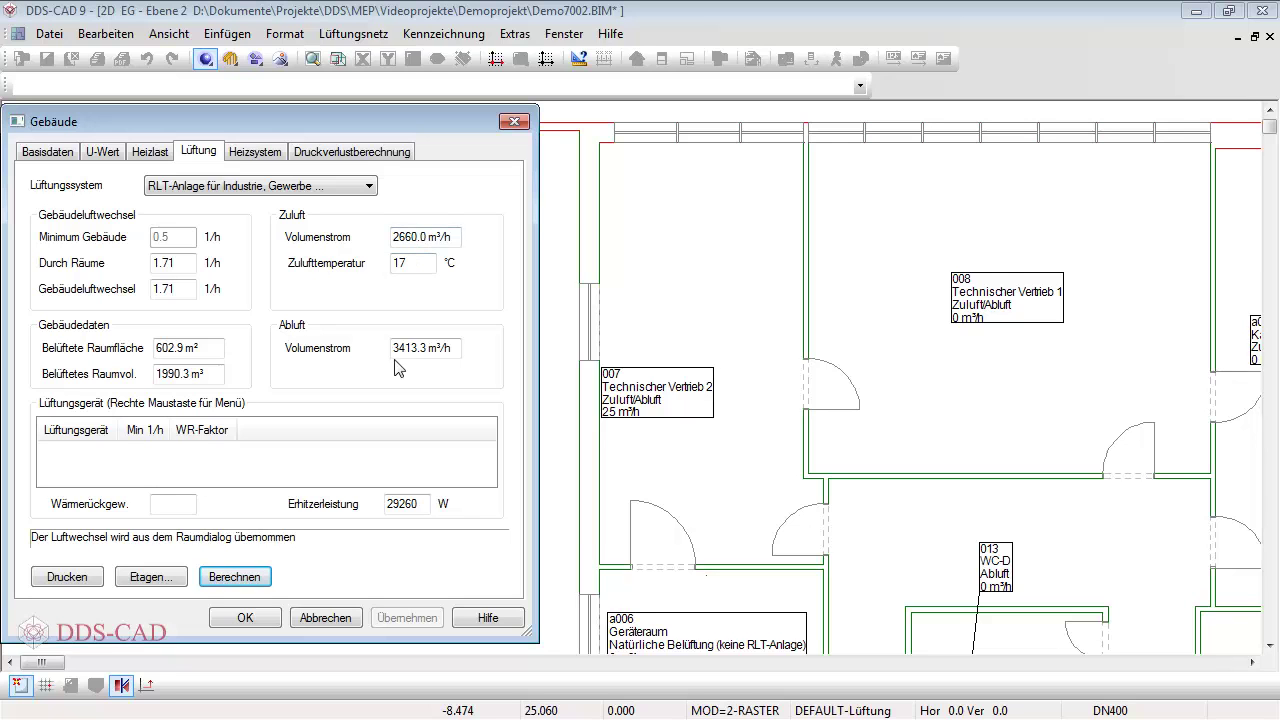
double_click(418, 263)
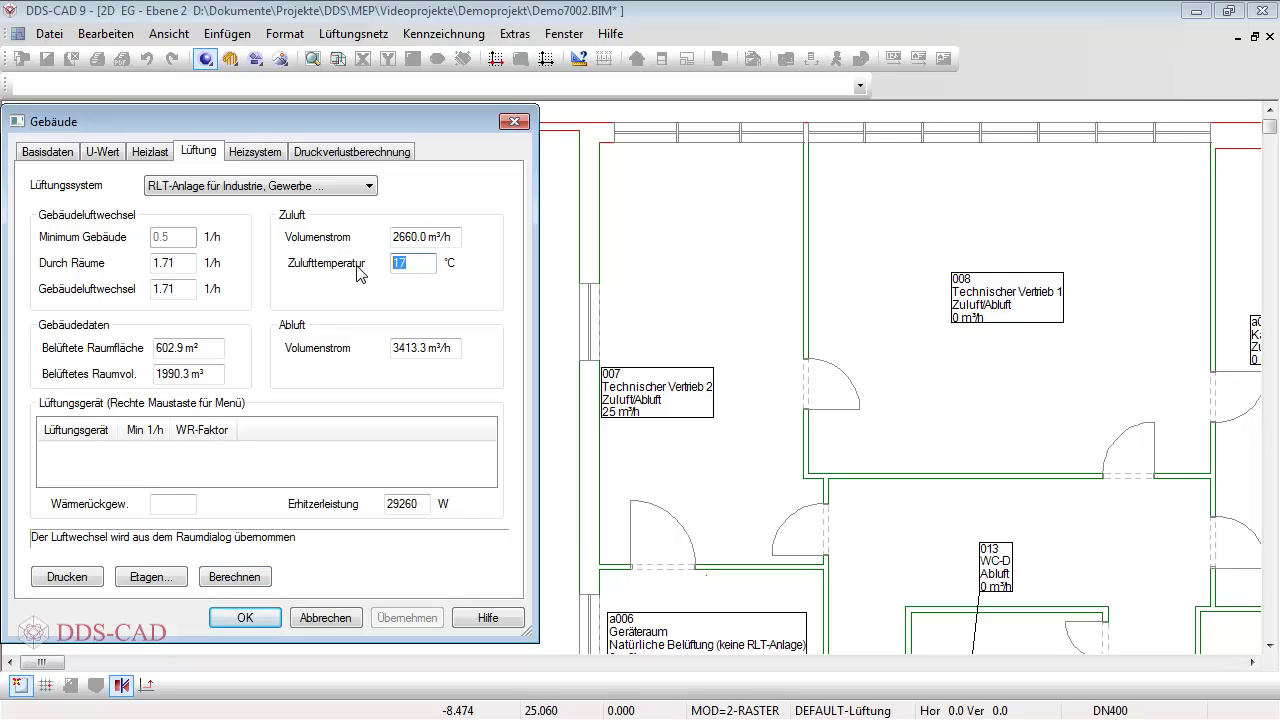
click(262, 618)
Recalculate room 008's heat load on the Heizlast tab, giving 240 m³/h and WC-D 73 m³/h
click(661, 62)
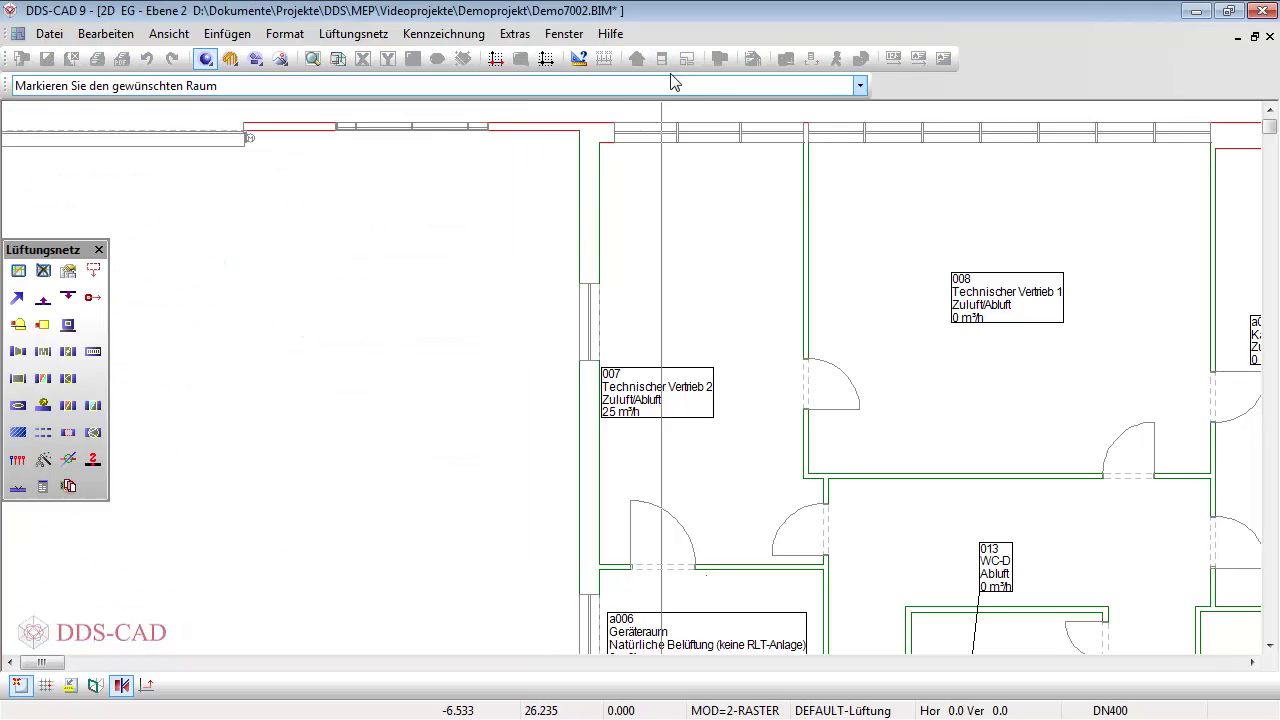
click(864, 278)
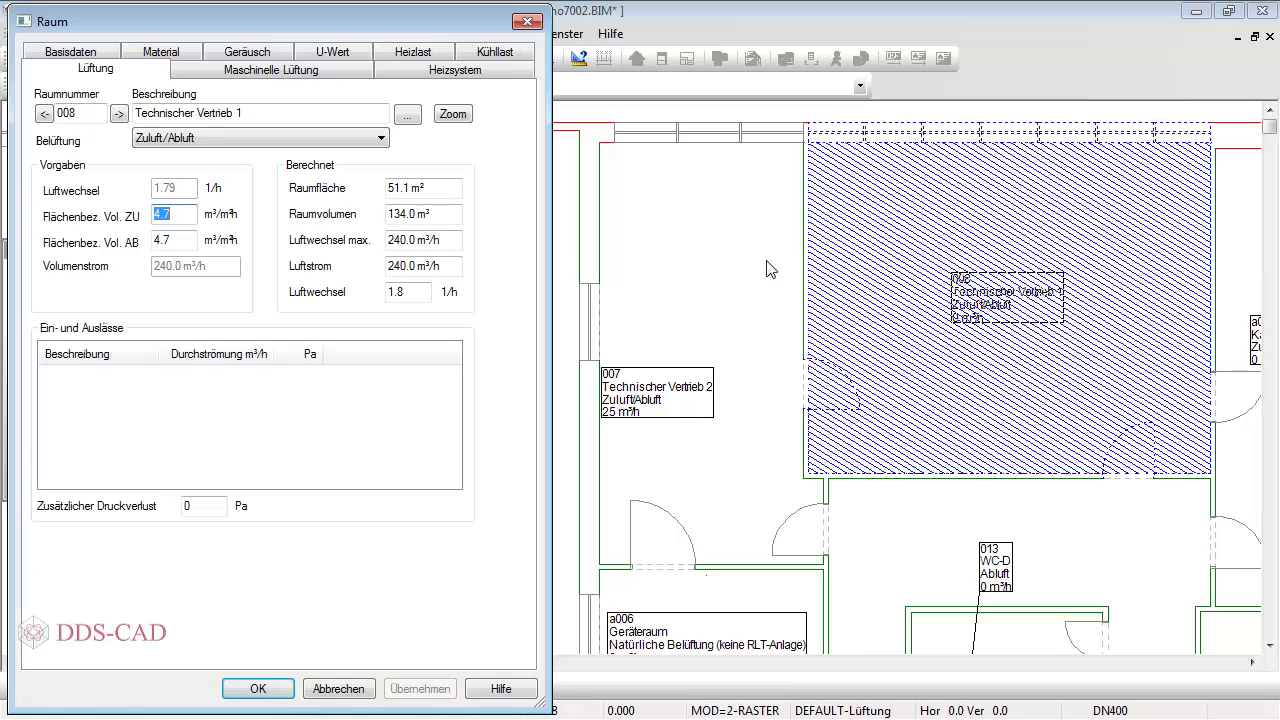
click(428, 52)
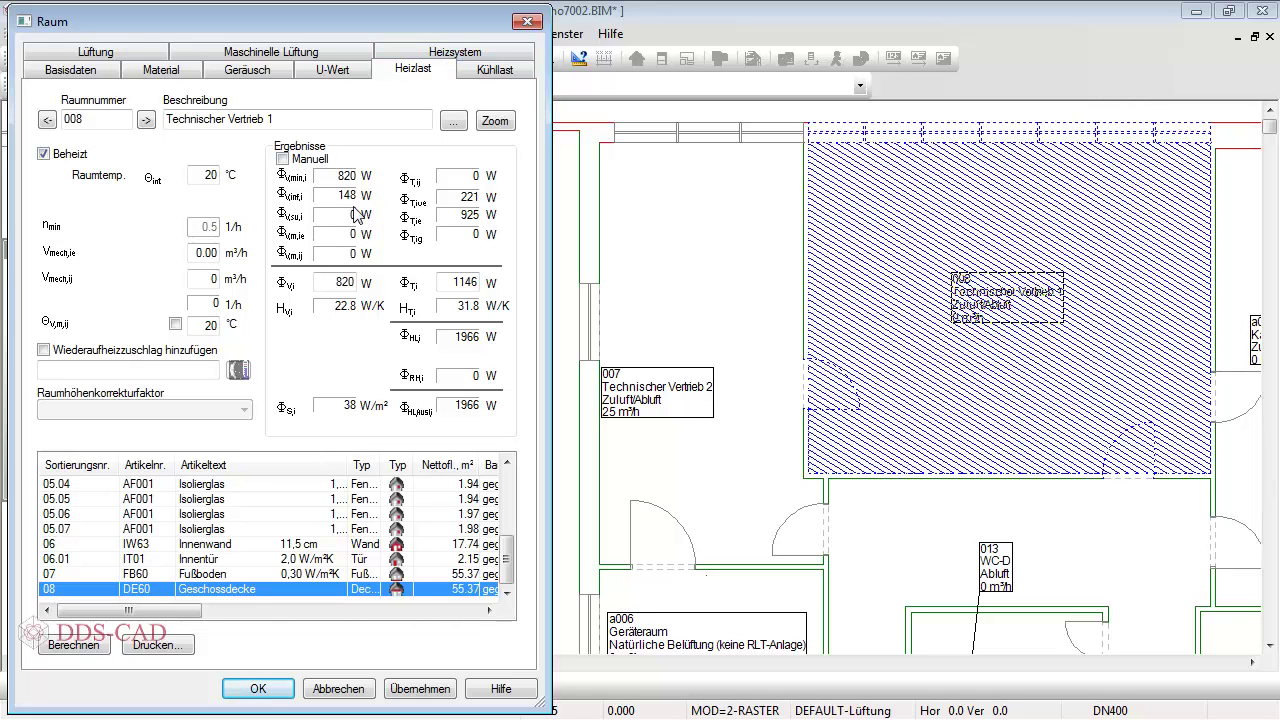
click(75, 645)
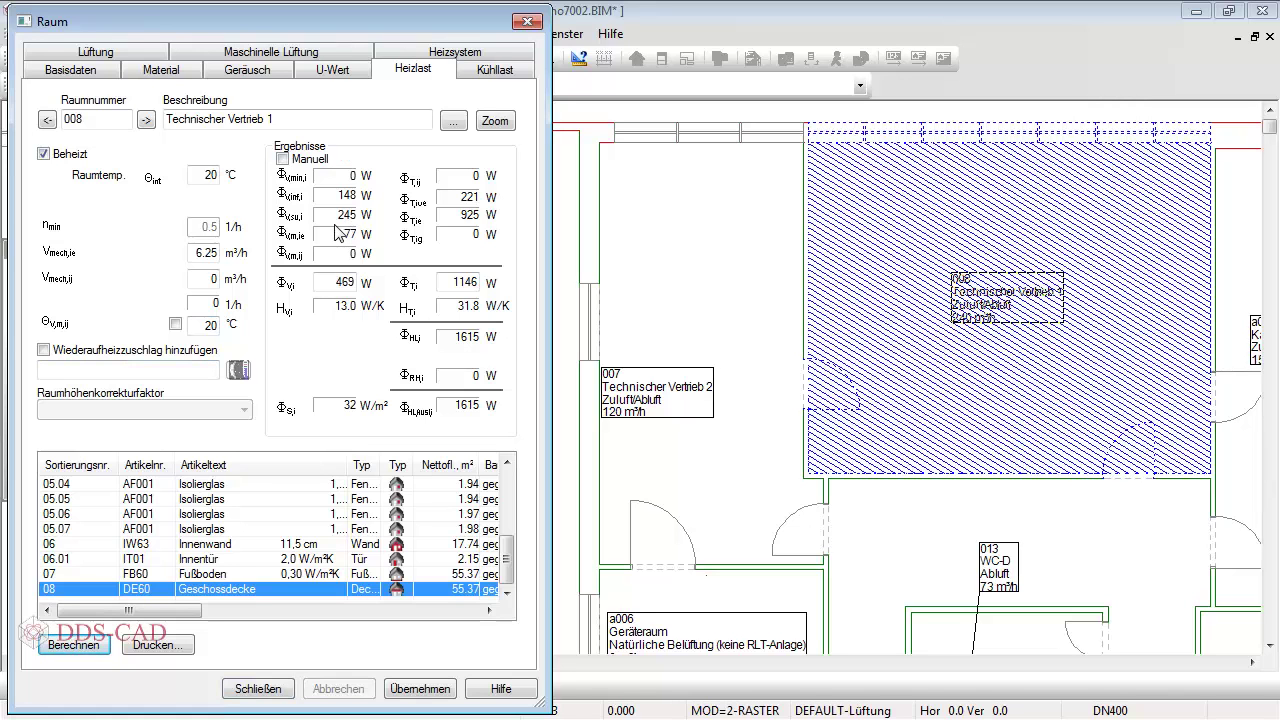
click(258, 689)
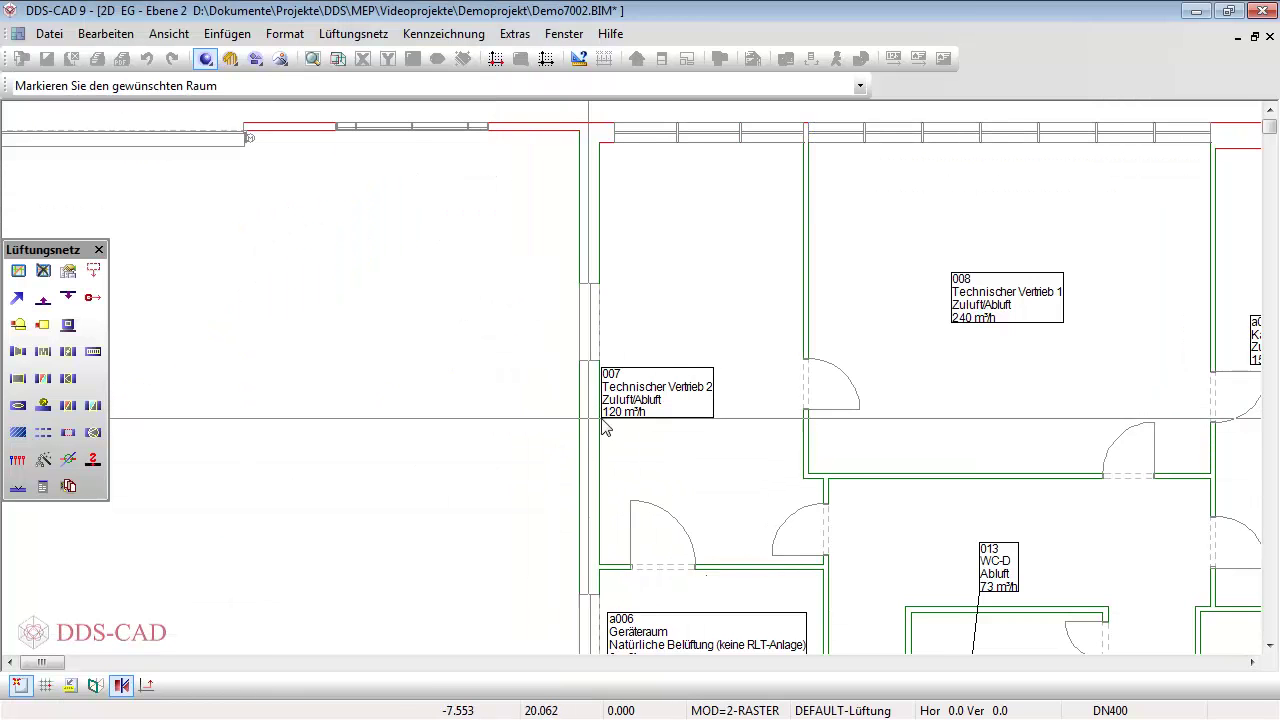
click(983, 341)
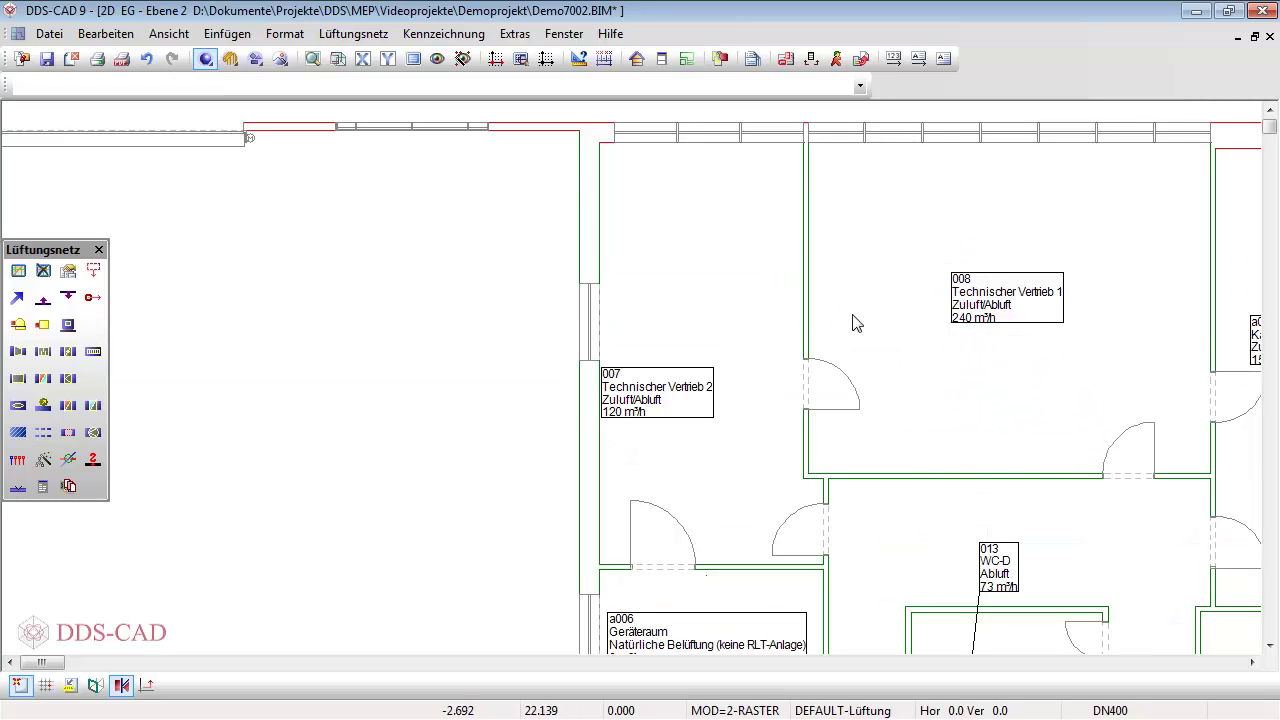
Lay an ST01 62.5 × 62.5 cm grid ceiling at 2.420 m into rooms 007 and 008
click(230, 60)
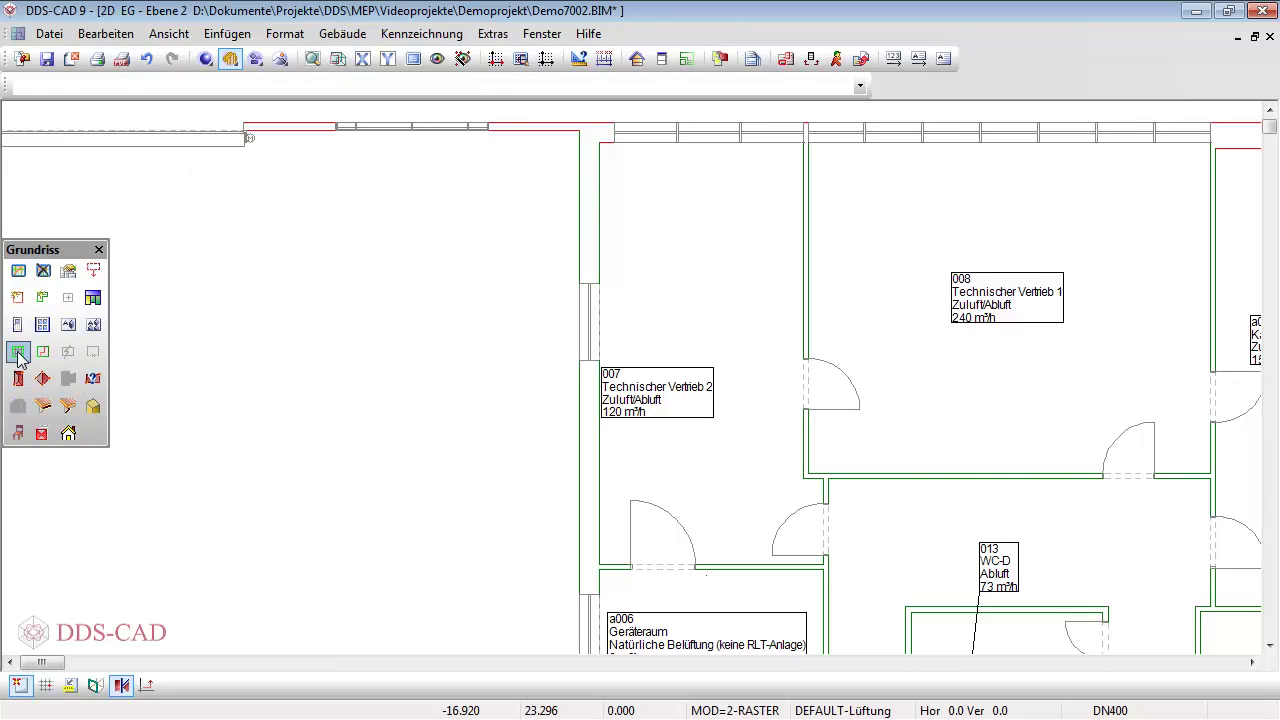
click(18, 352)
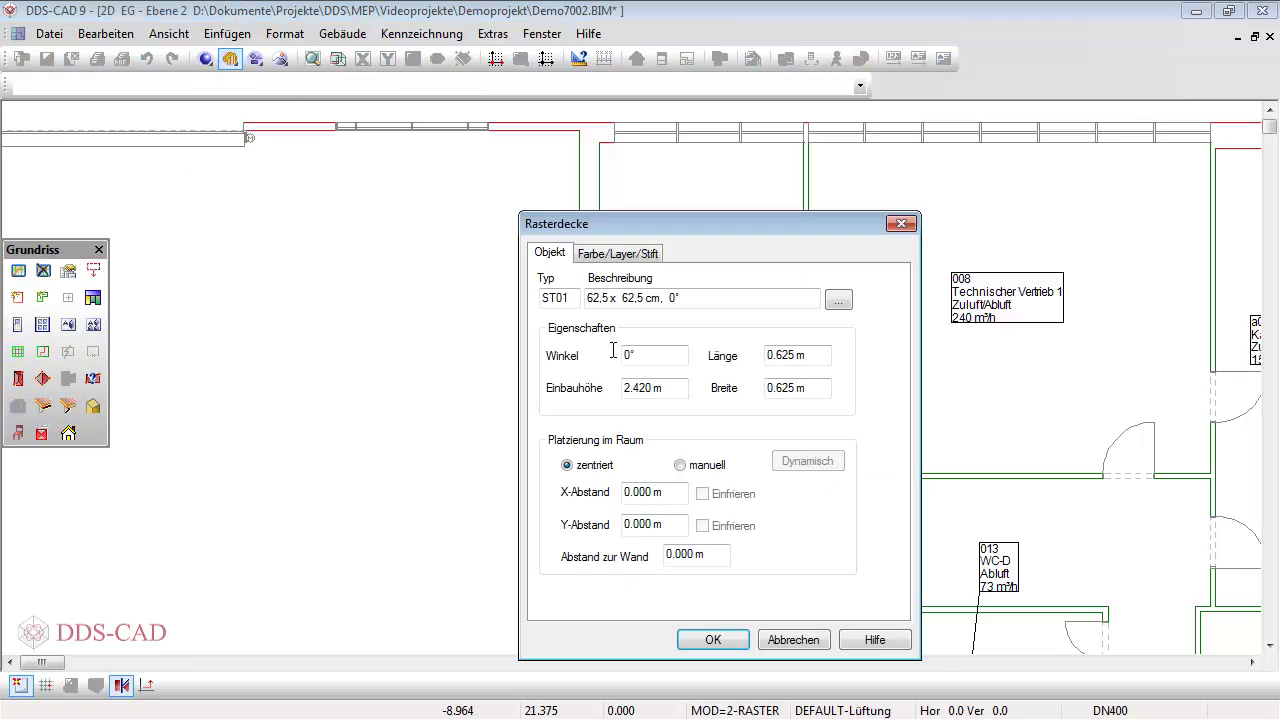
click(705, 643)
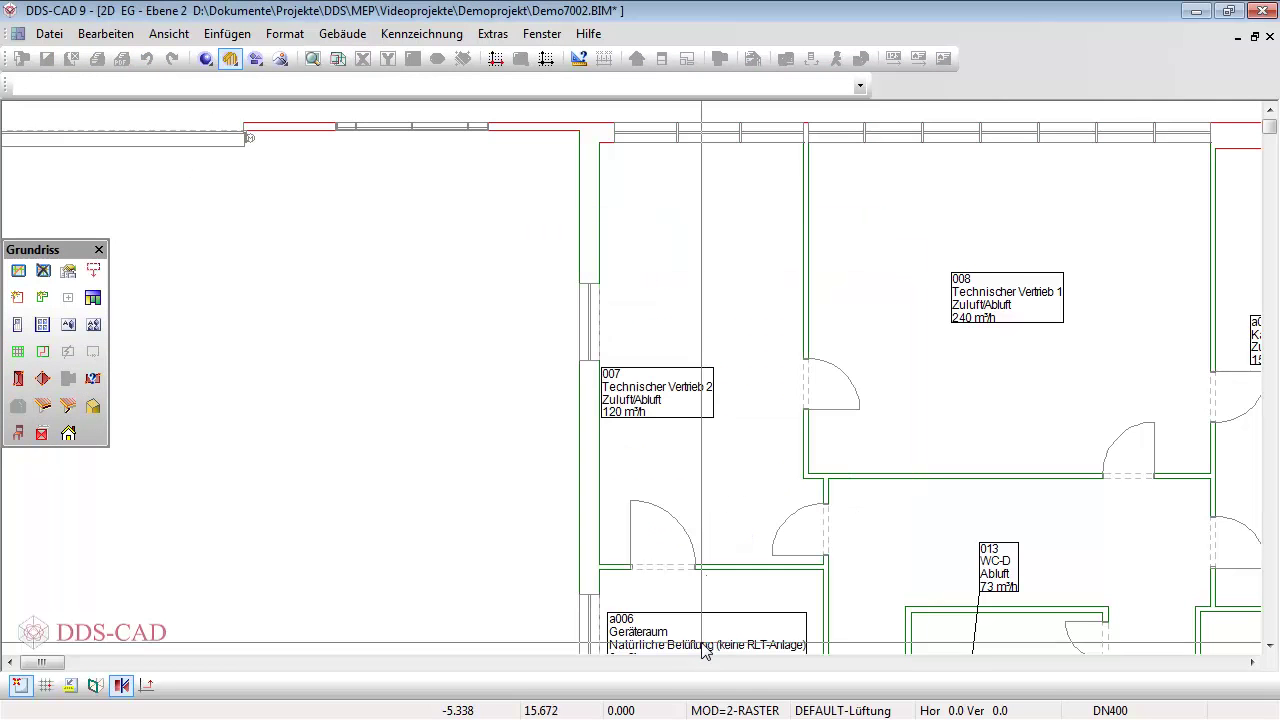
click(705, 322)
click(896, 342)
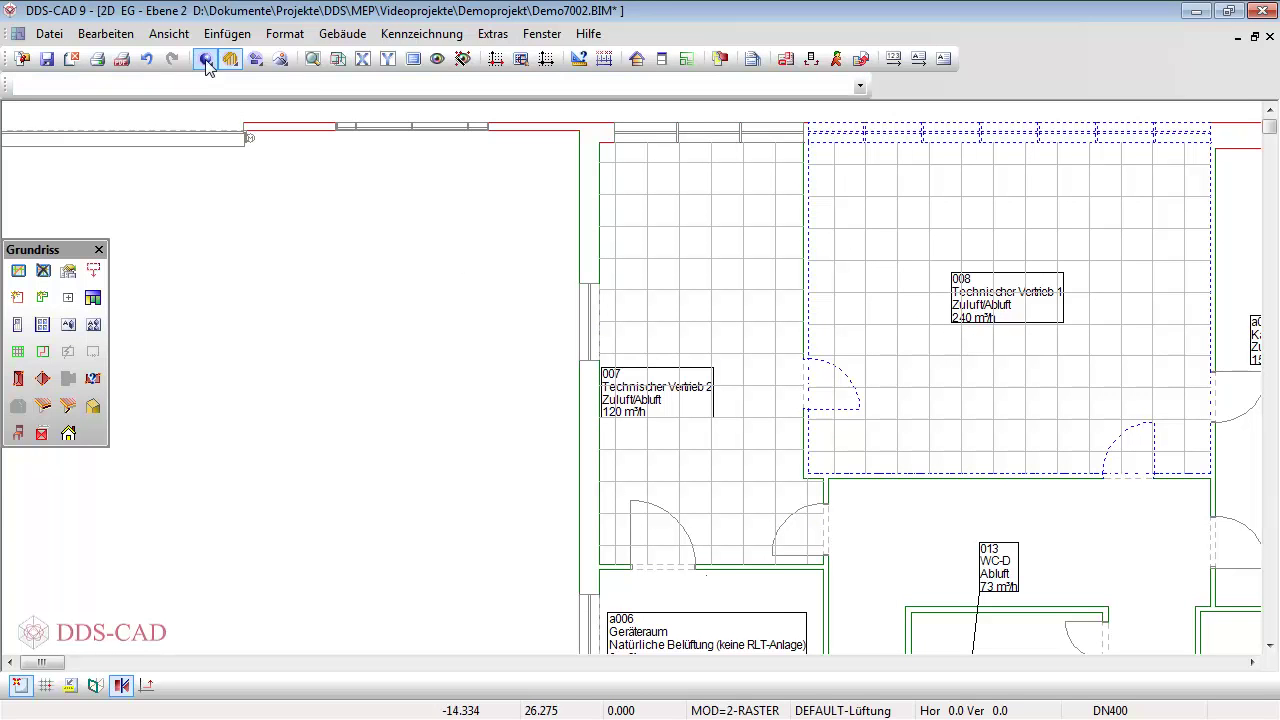
click(205, 59)
Configure the air outlet as article GV017300x300, flat 250 diffuser at 120 m³/h on Rasterdecke
click(18, 324)
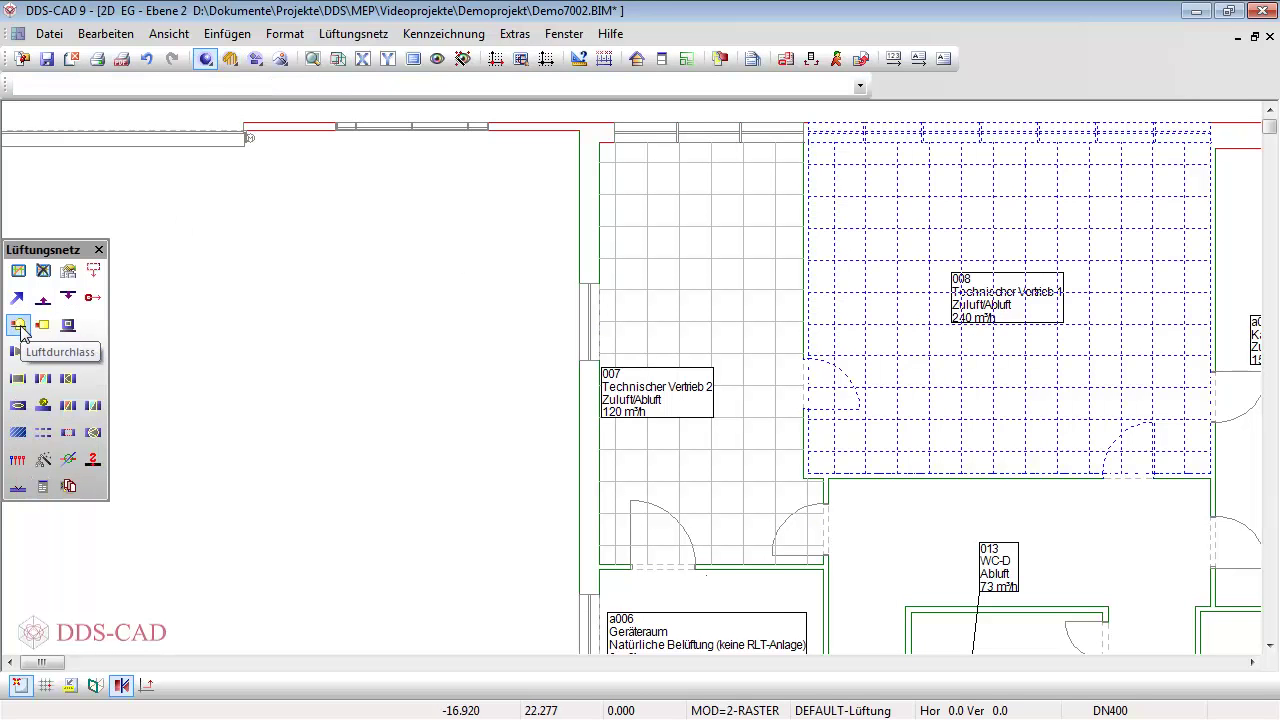
click(323, 437)
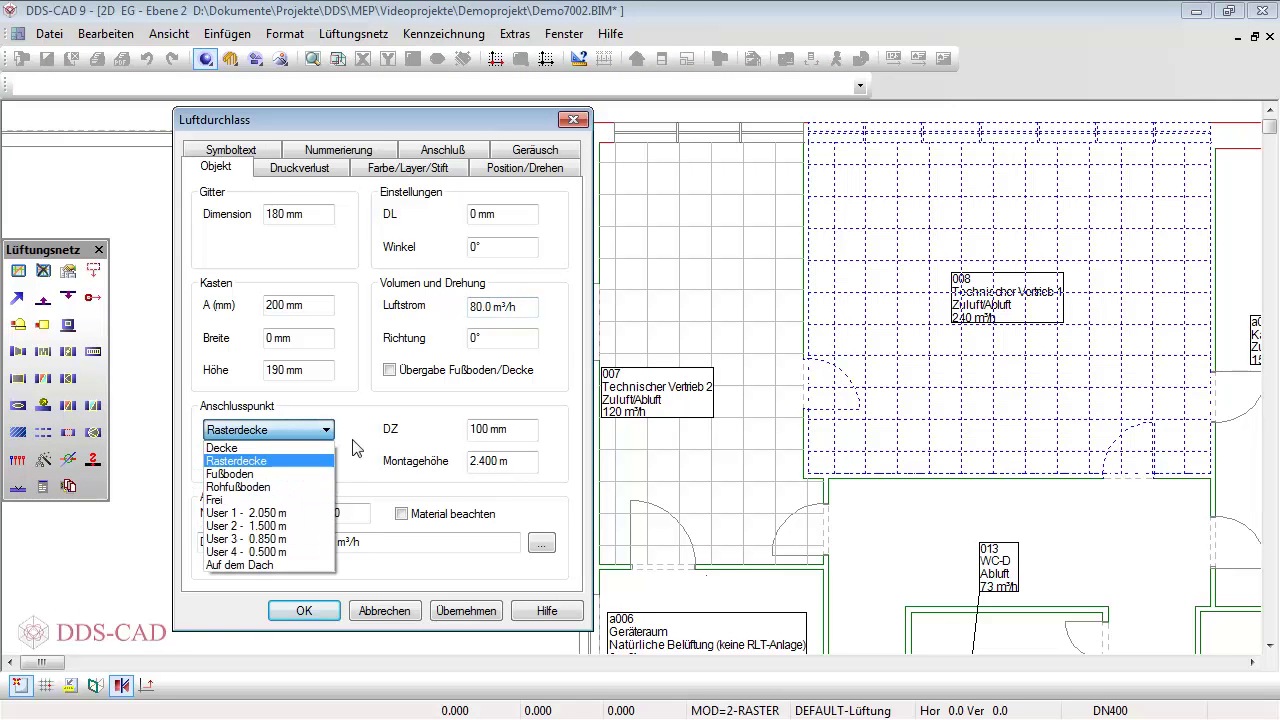
click(358, 446)
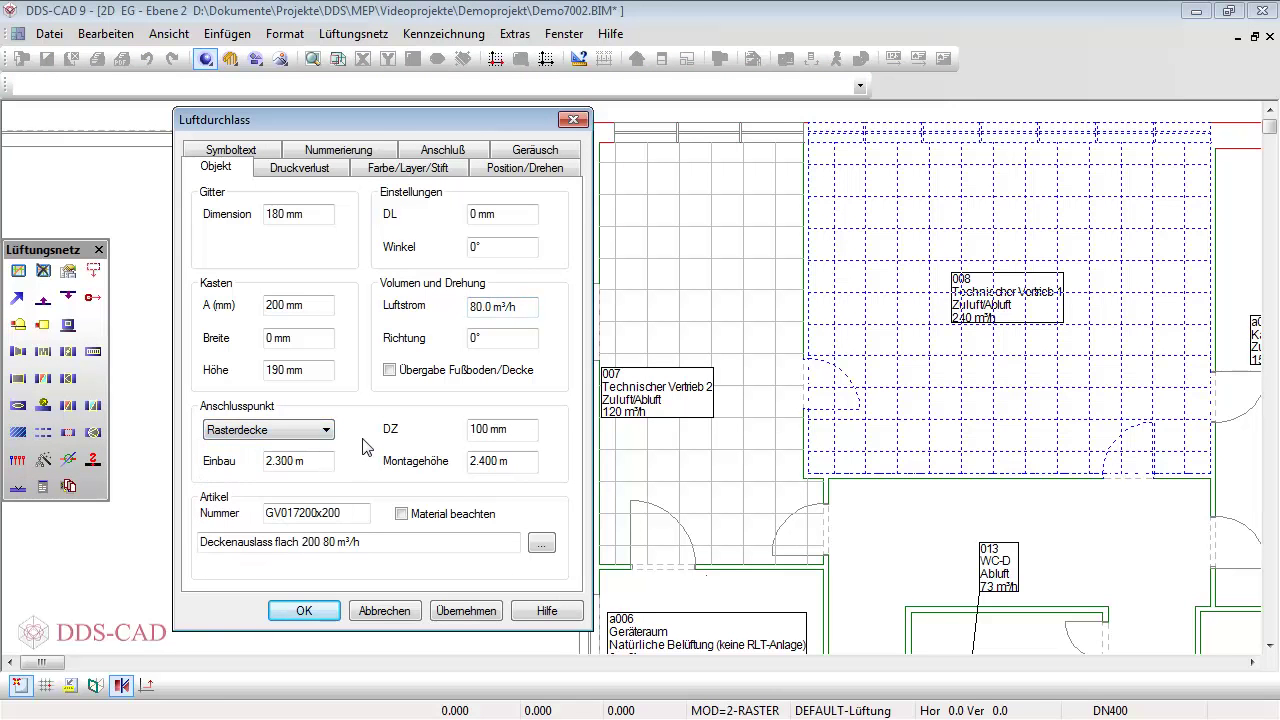
click(541, 542)
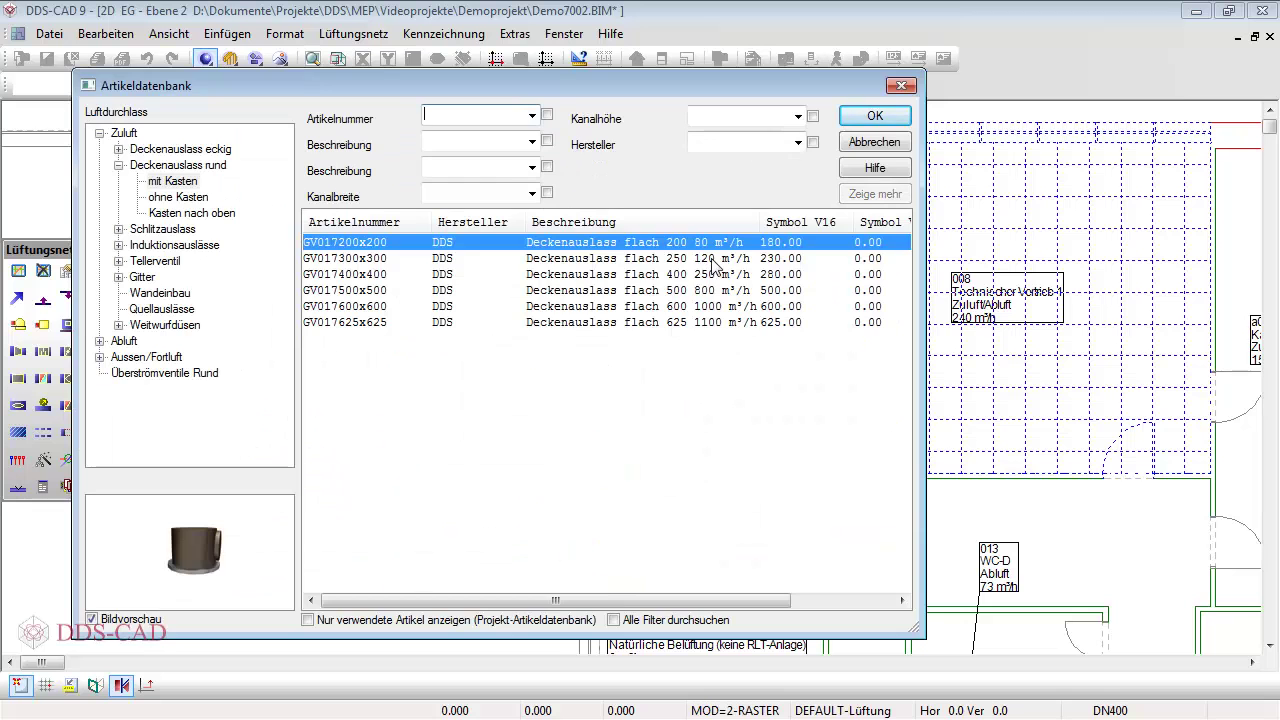
double_click(713, 264)
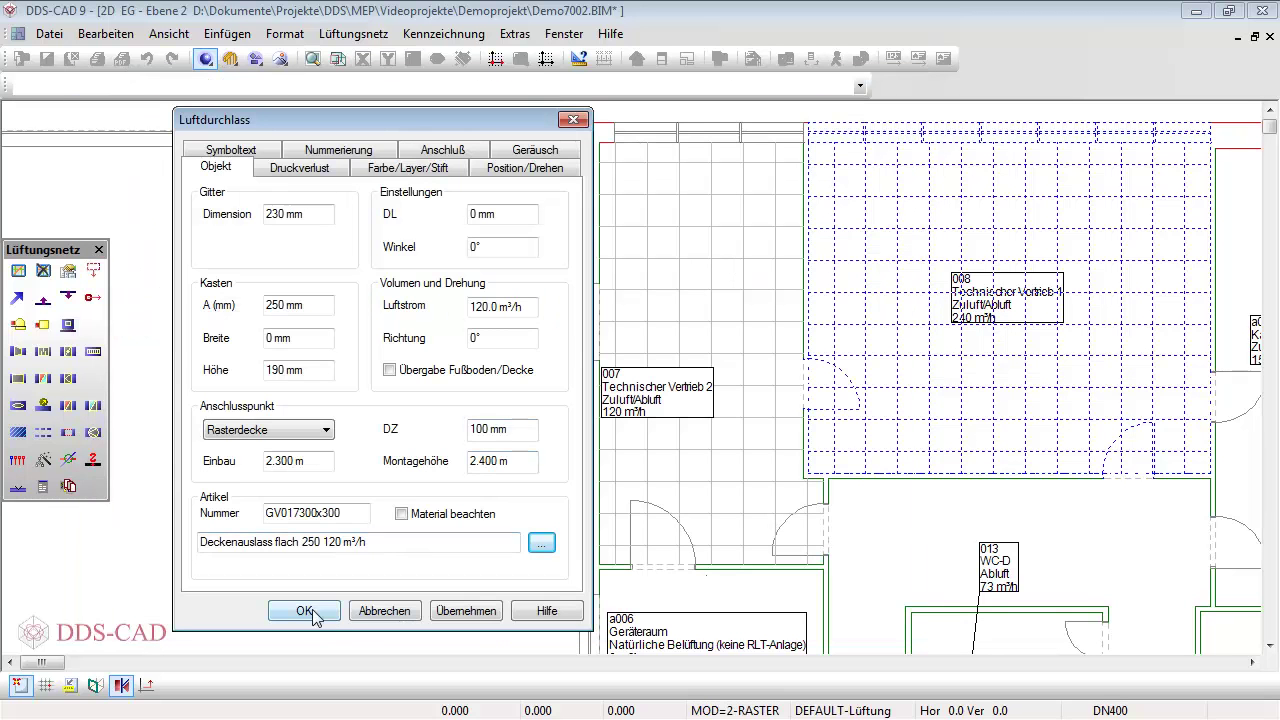
click(312, 612)
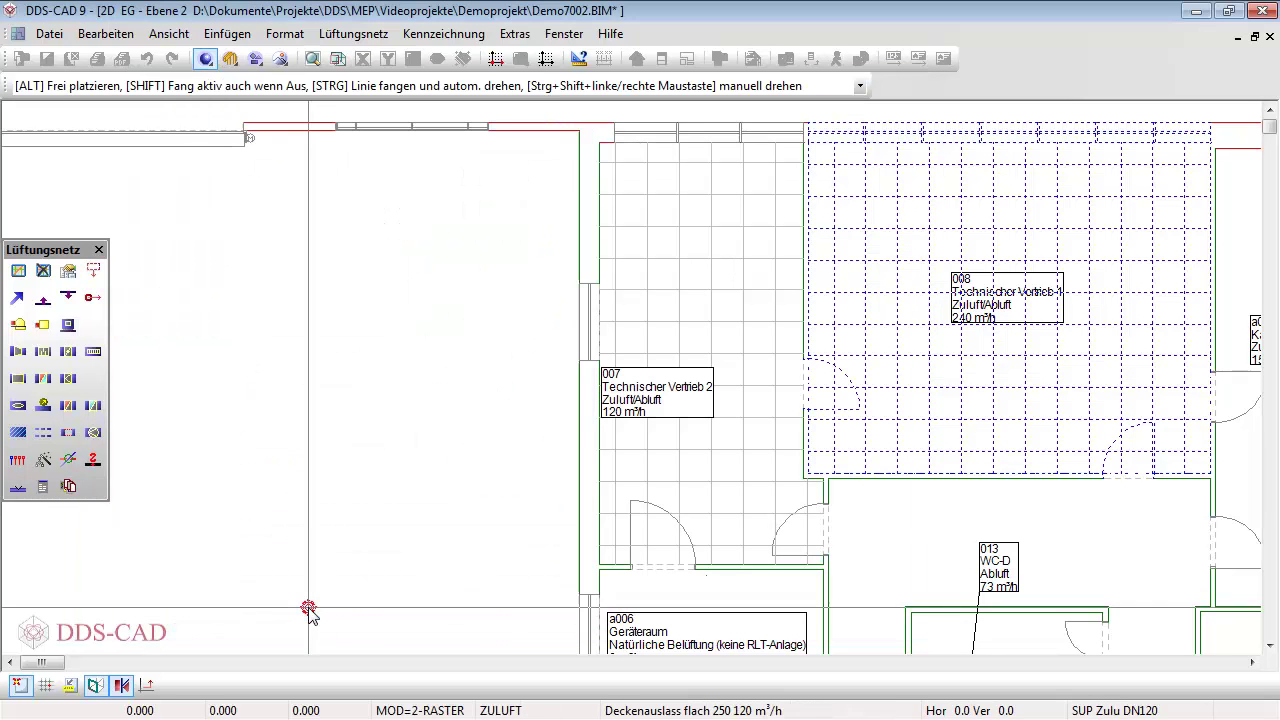
Place a supply diffuser and an exhaust GV017300x300#001 diffuser (250, 120 m³/h) in room 007
click(695, 211)
right_click(696, 276)
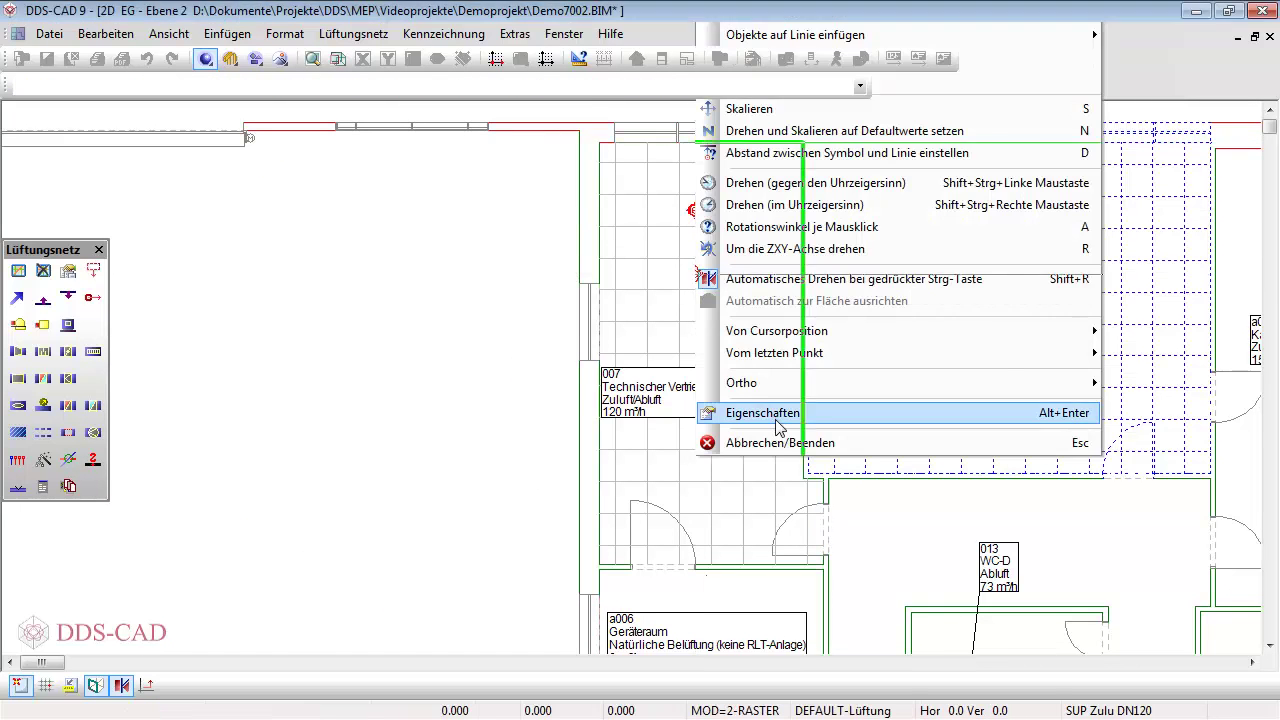
click(776, 412)
click(543, 542)
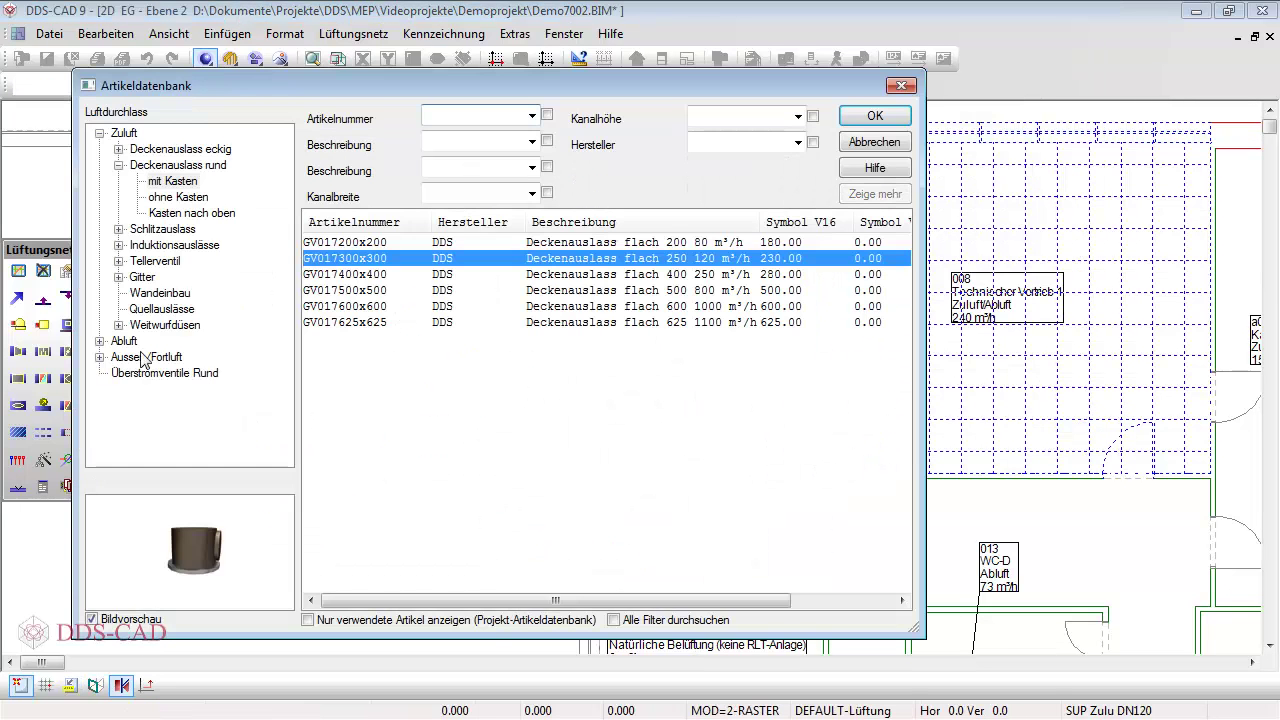
click(99, 341)
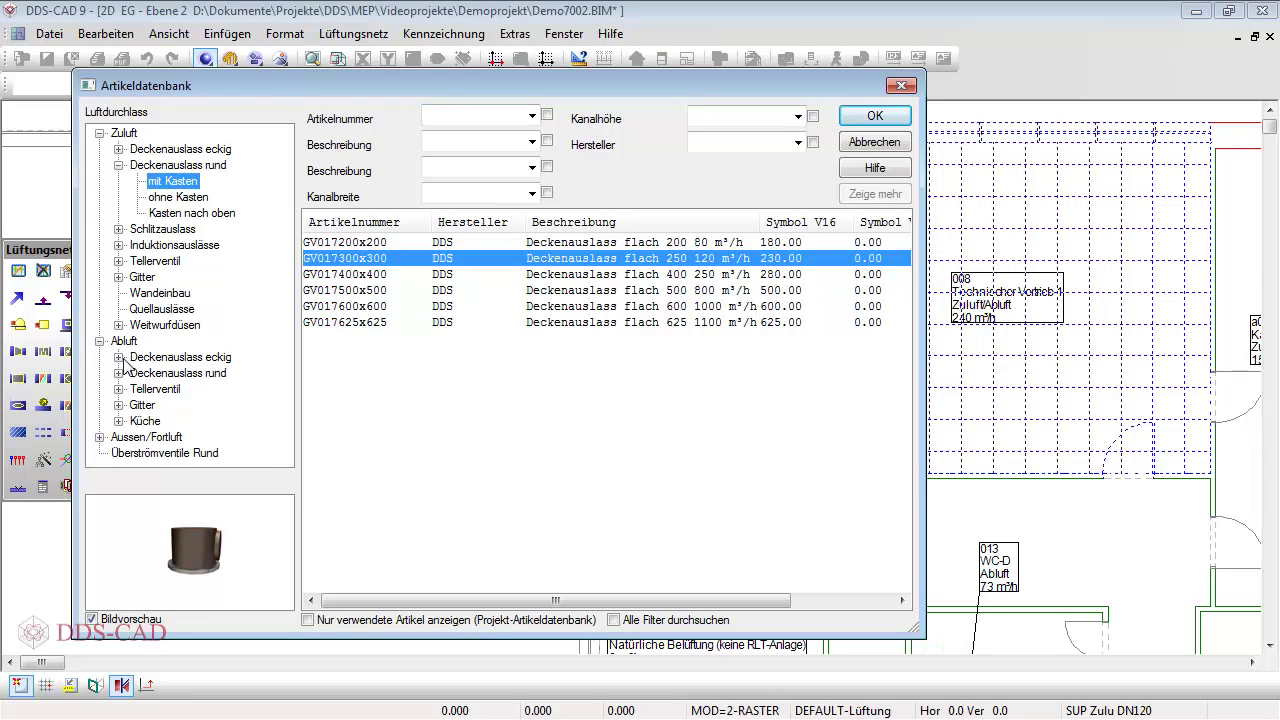
click(118, 373)
click(170, 389)
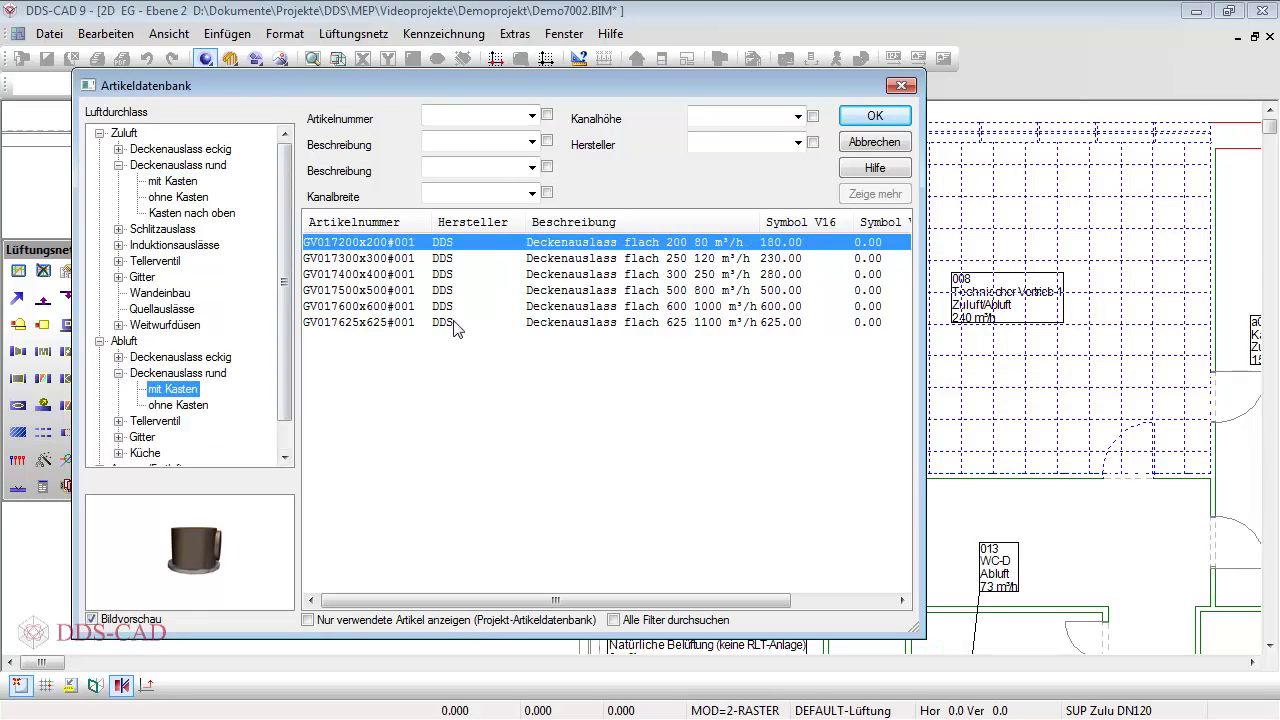
double_click(660, 258)
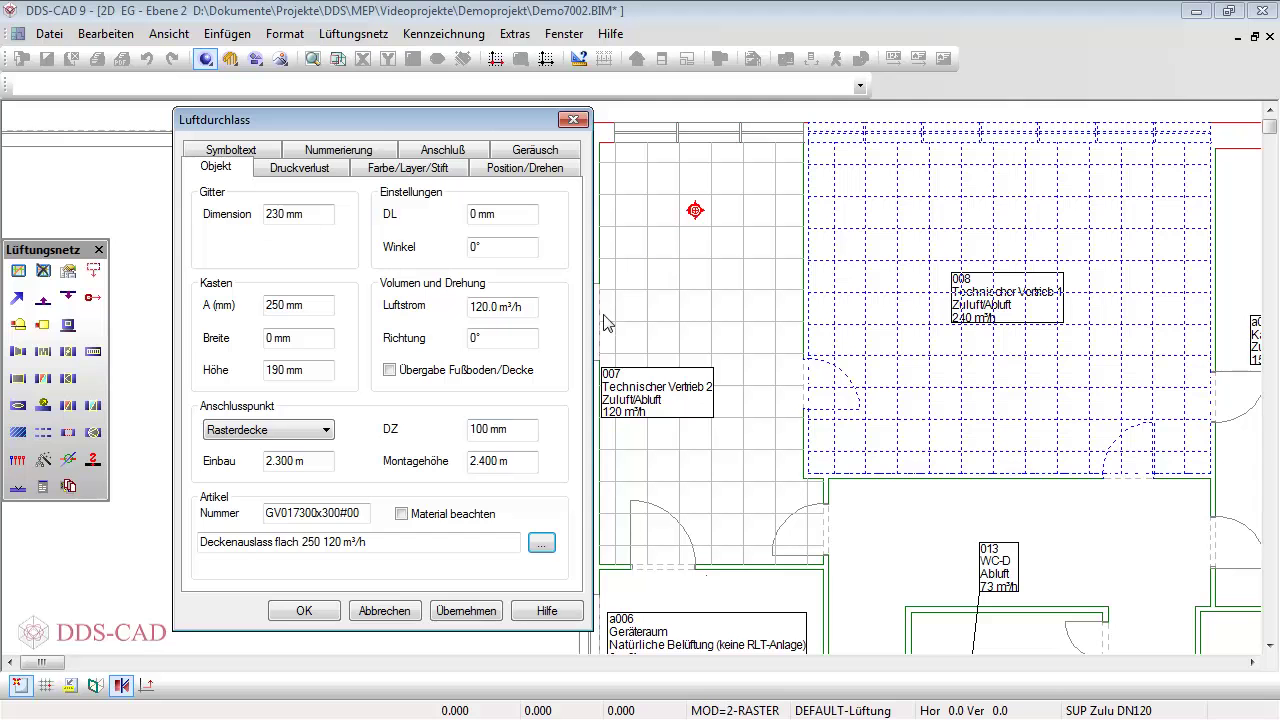
click(328, 610)
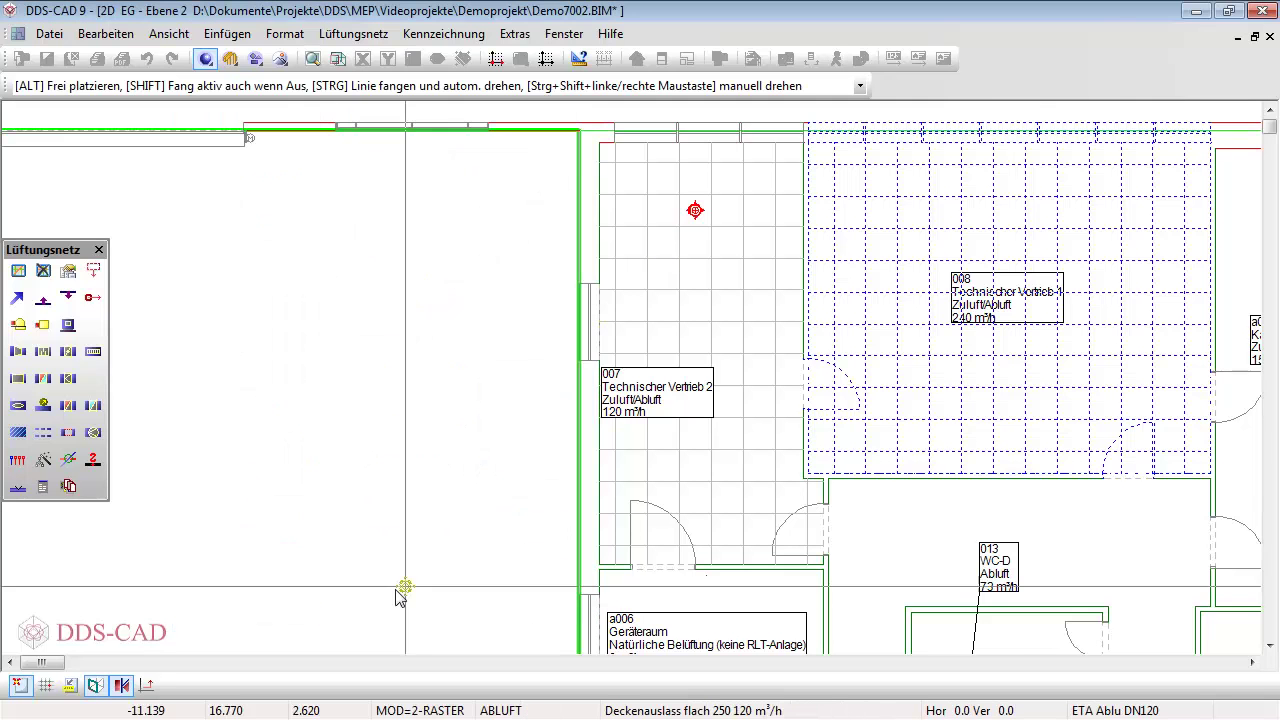
click(695, 467)
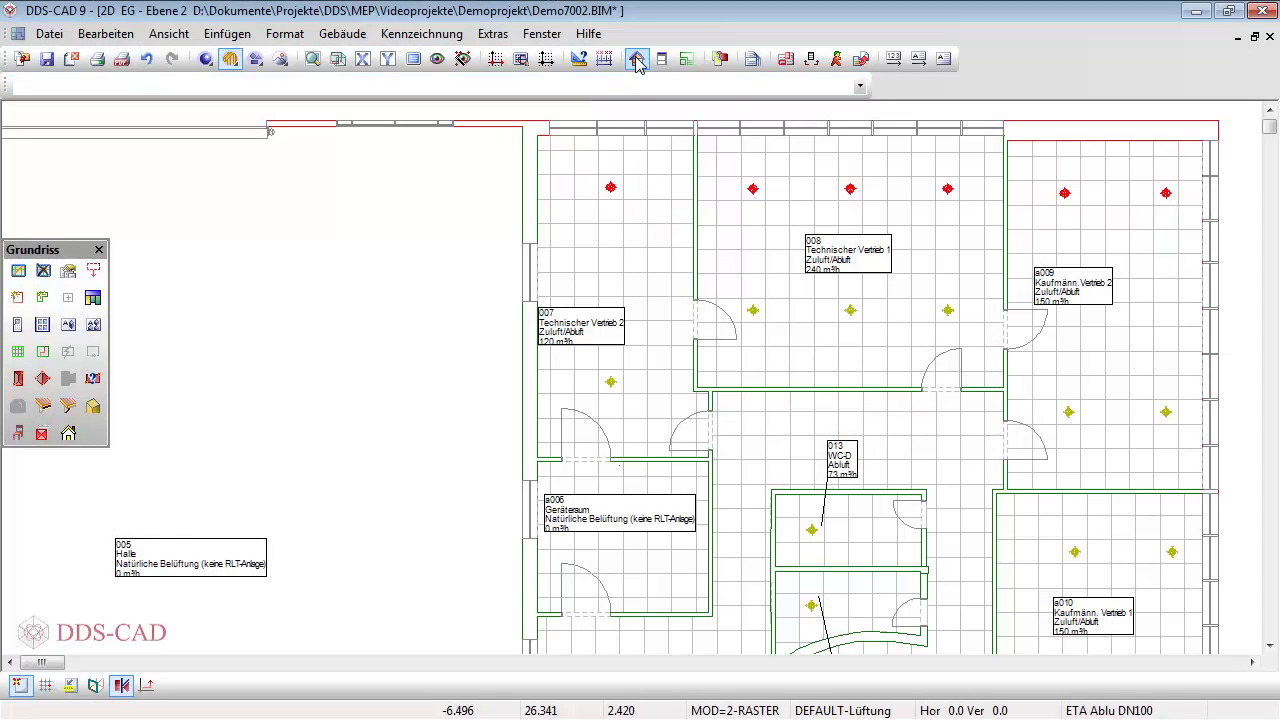
Recalculate building air volumes, dismiss the warnings flagging room 007 20 m³/h short, and accept
click(637, 61)
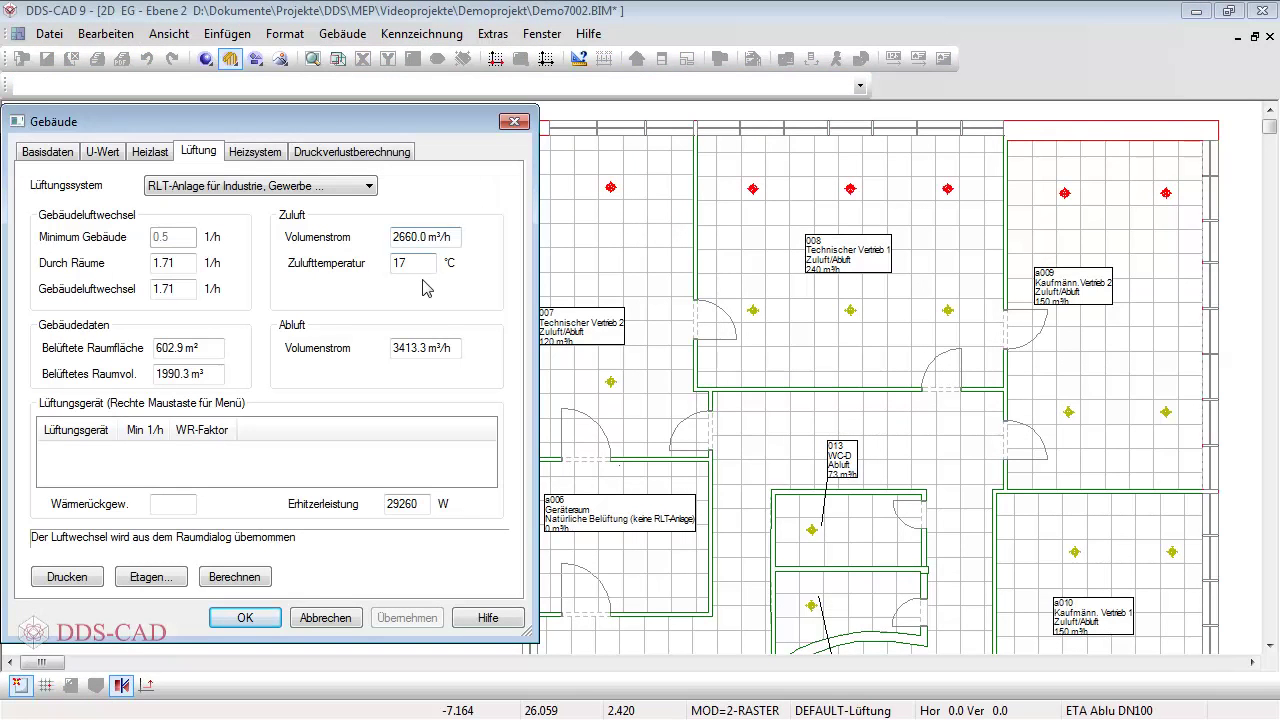
click(264, 586)
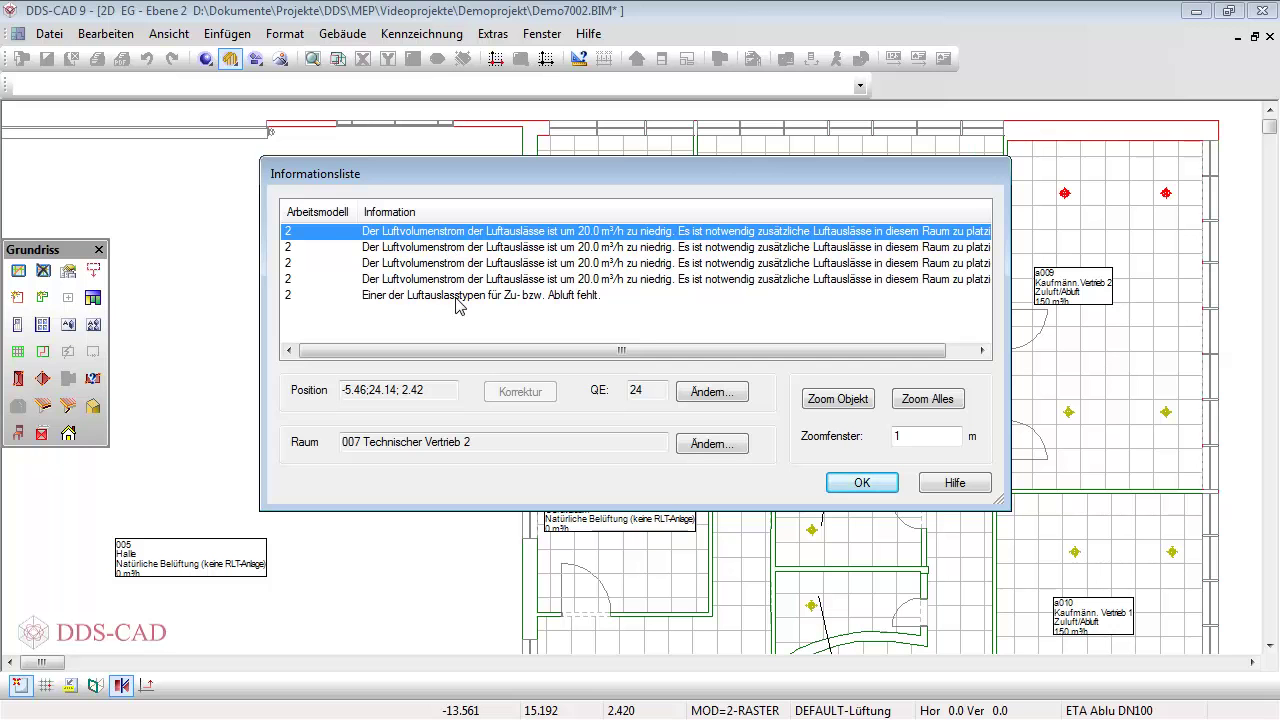
click(860, 484)
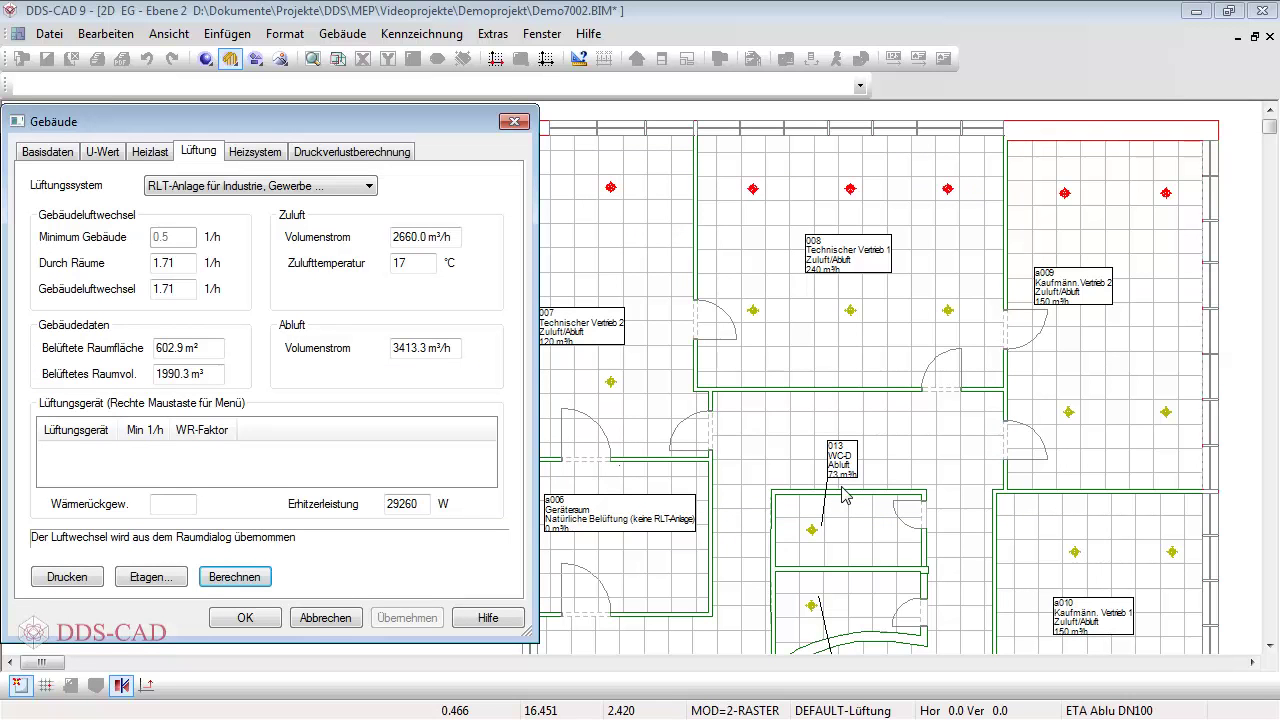
click(248, 617)
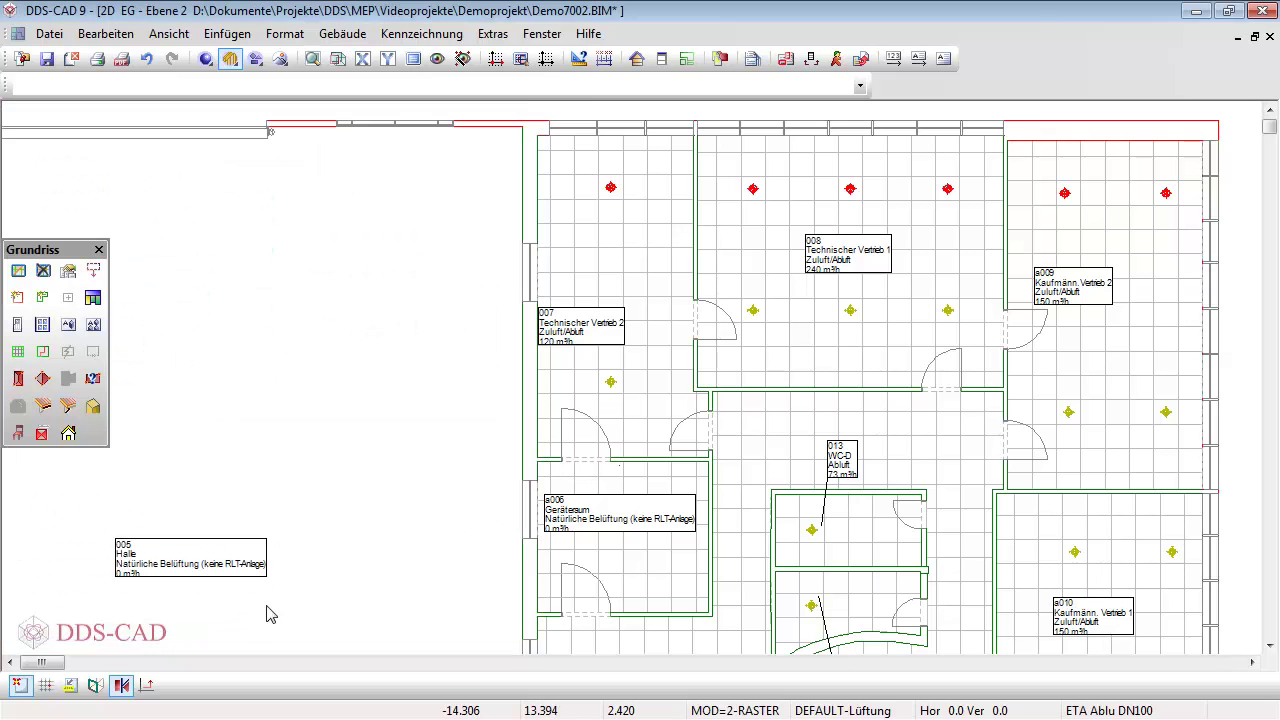
Show the 'Luftauslässe in der Zeichnung' panel widened, with the Grundriss palette moved aside
right_click(1008, 76)
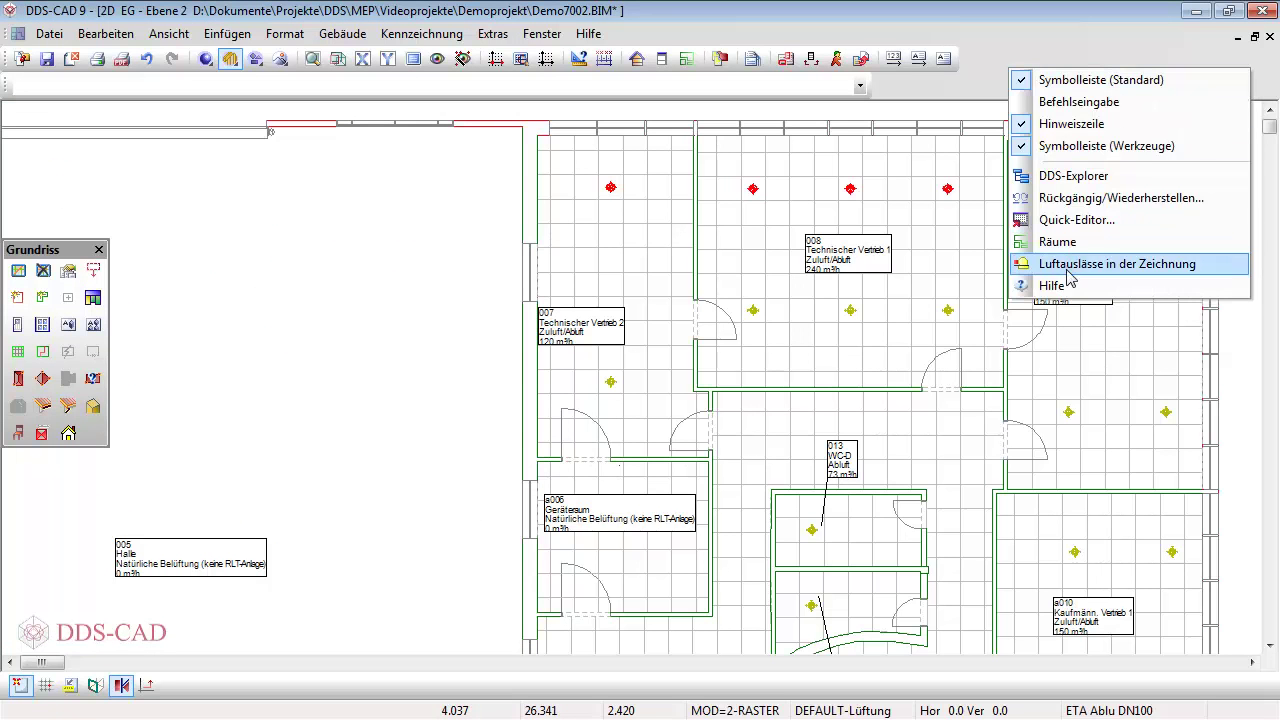
click(1068, 264)
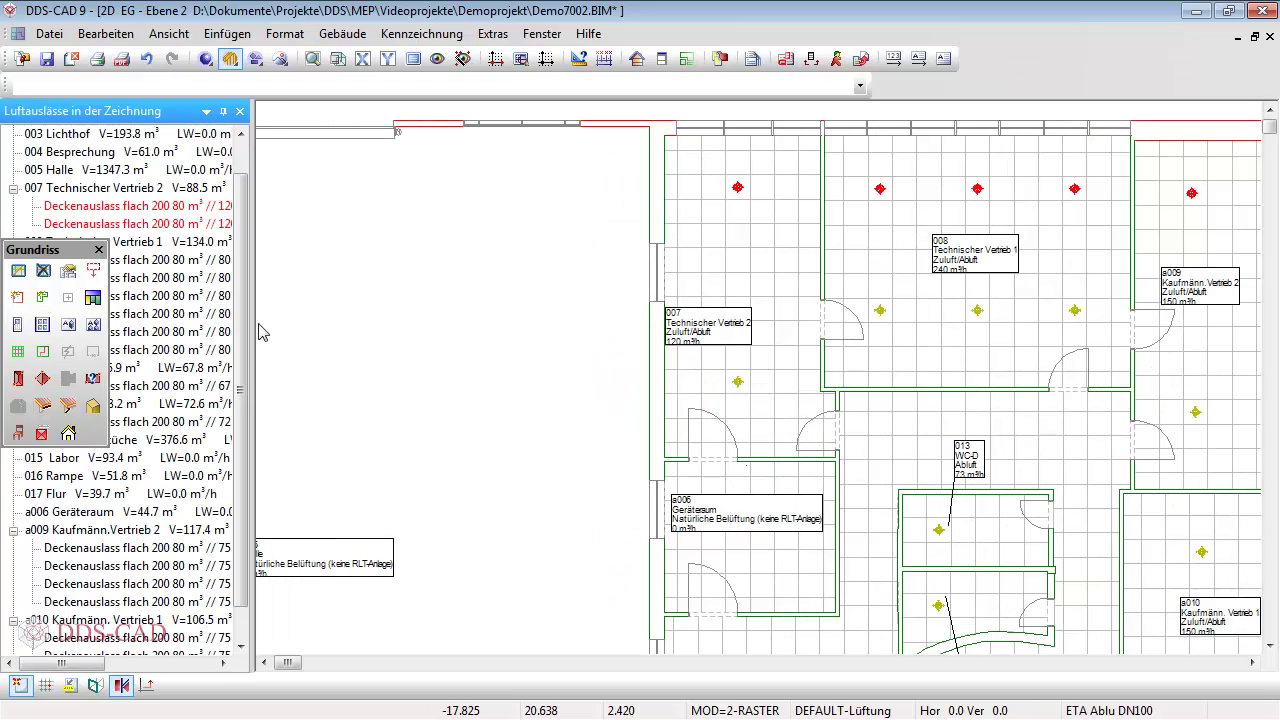
drag(253, 326, 403, 326)
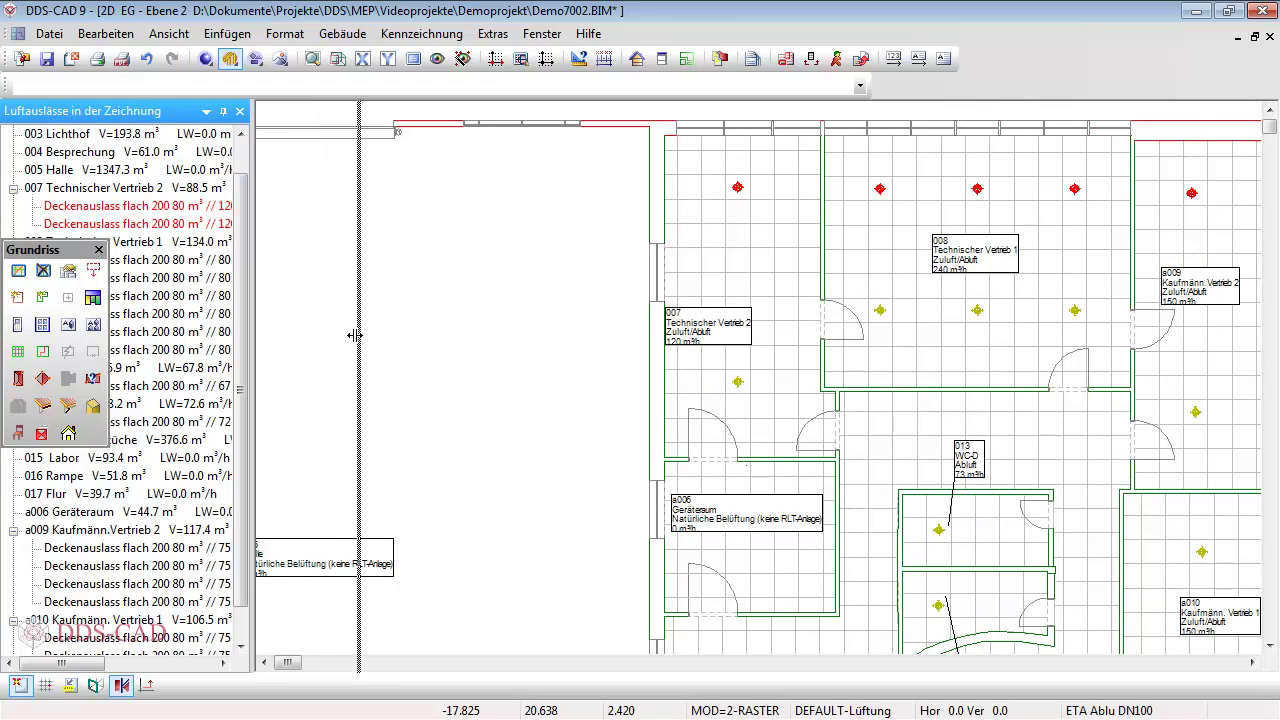
drag(68, 249, 530, 270)
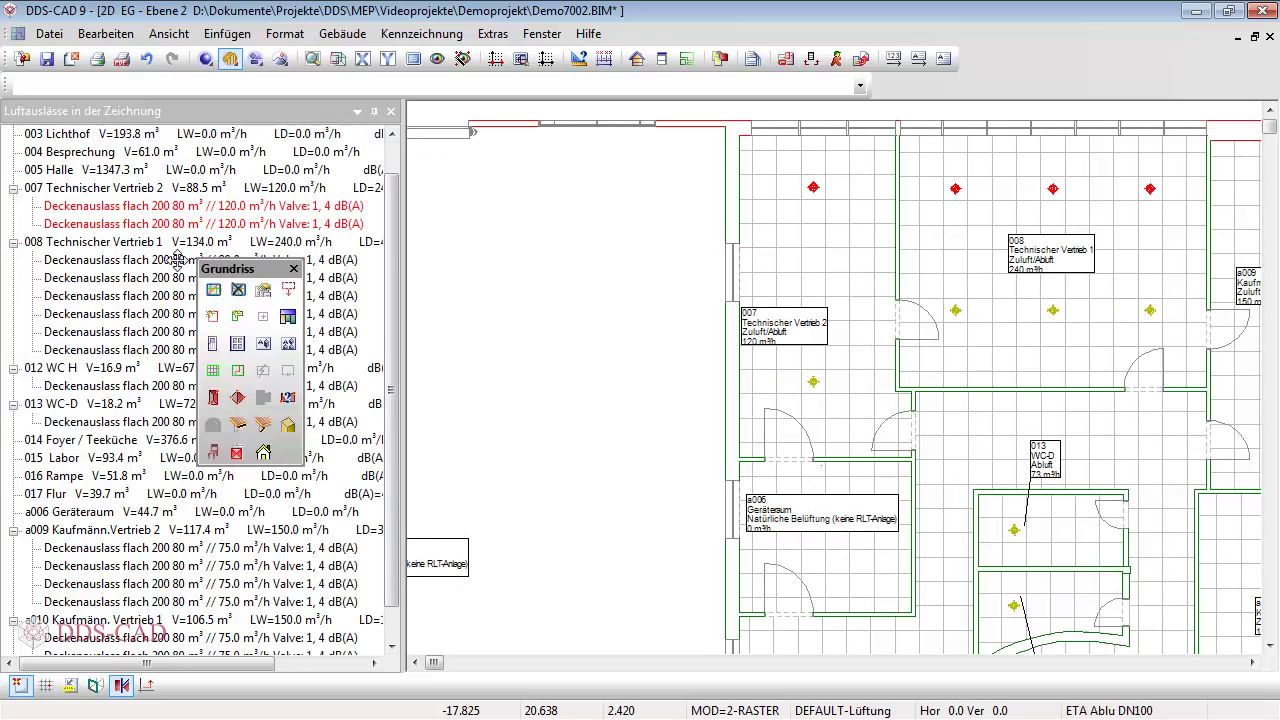